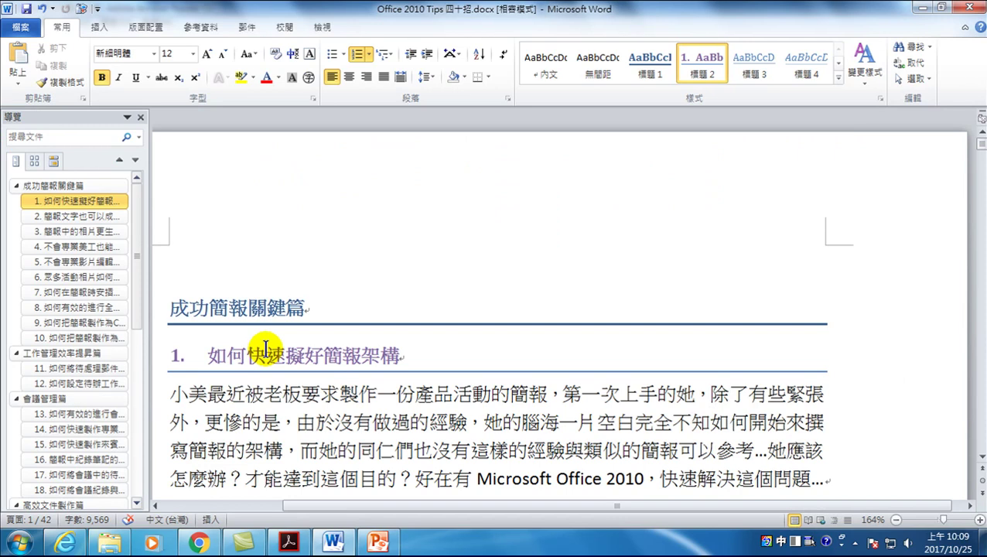
Scroll the Word document 'Office 2010 Tips 四十招.docx' down to its Step 1 page.
scroll(263, 356, "down", 3)
Scroll to the six-row template table under Step 3 and place the cursor inside it.
scroll(263, 356, "down", 3)
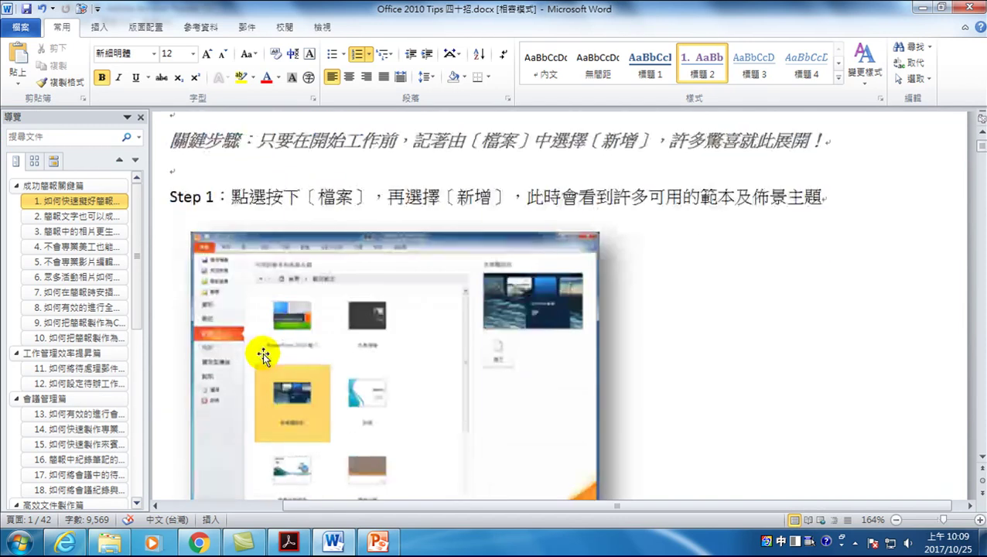
scroll(263, 356, "down", 5)
scroll(265, 355, "up", 3)
scroll(267, 359, "down", 1)
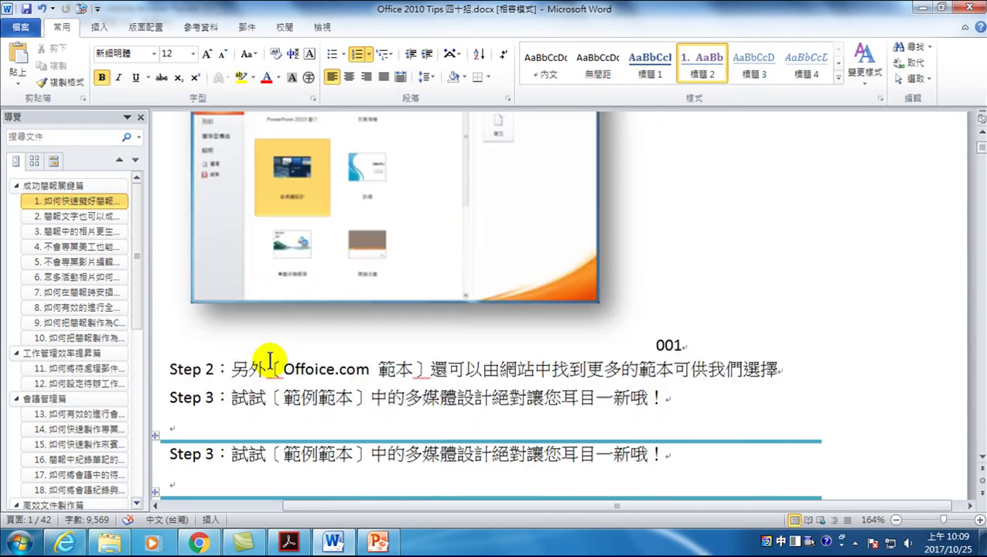
scroll(270, 360, "down", 5)
scroll(278, 357, "up", 2)
scroll(286, 352, "up", 1)
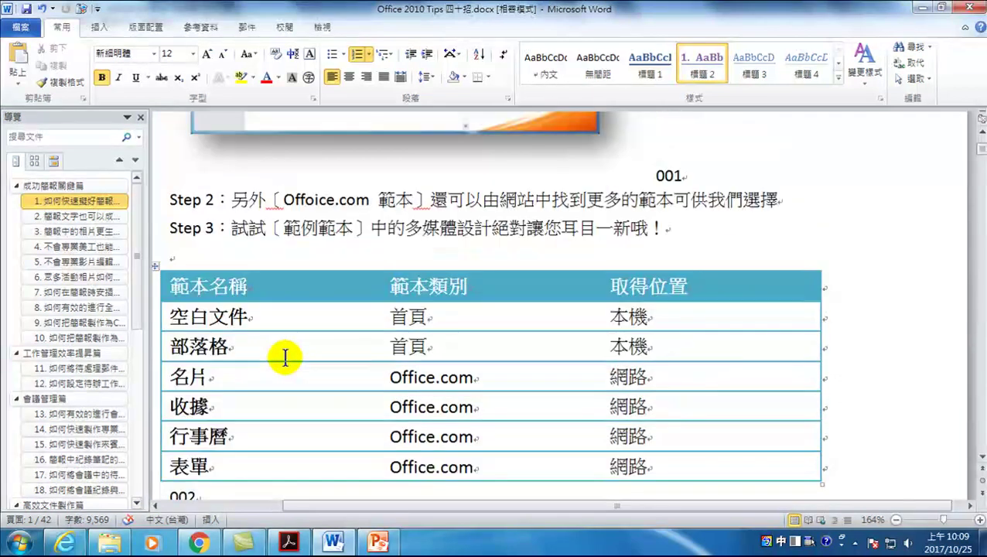
left_click(298, 341)
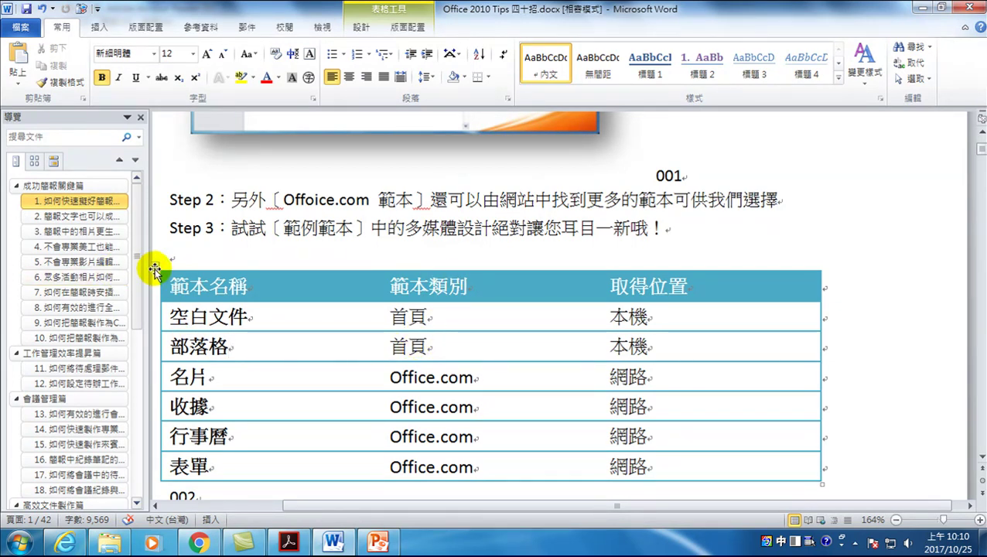
left_click_drag(378, 507, 360, 511)
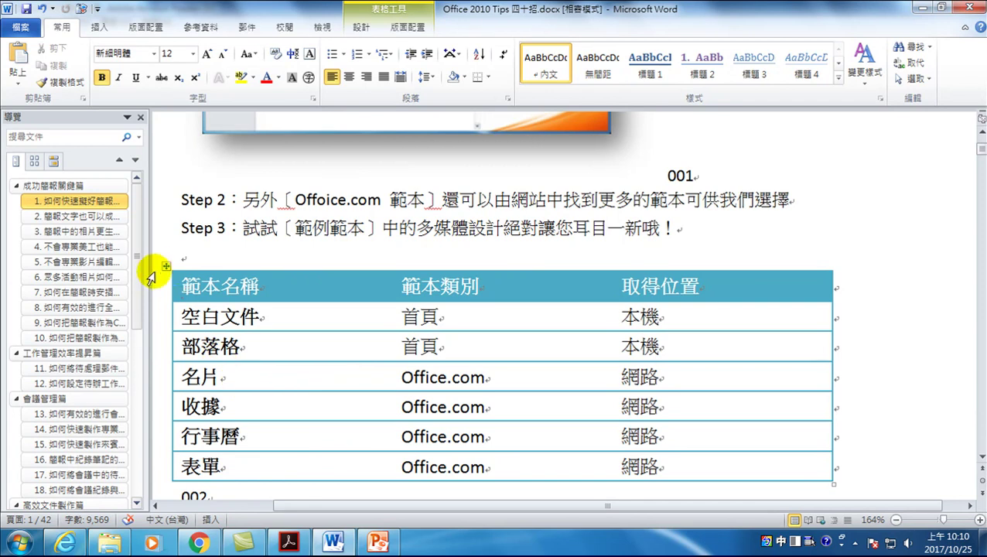
Select the entire template table with its move handle, copy it, and return to PowerPoint.
left_click(166, 265)
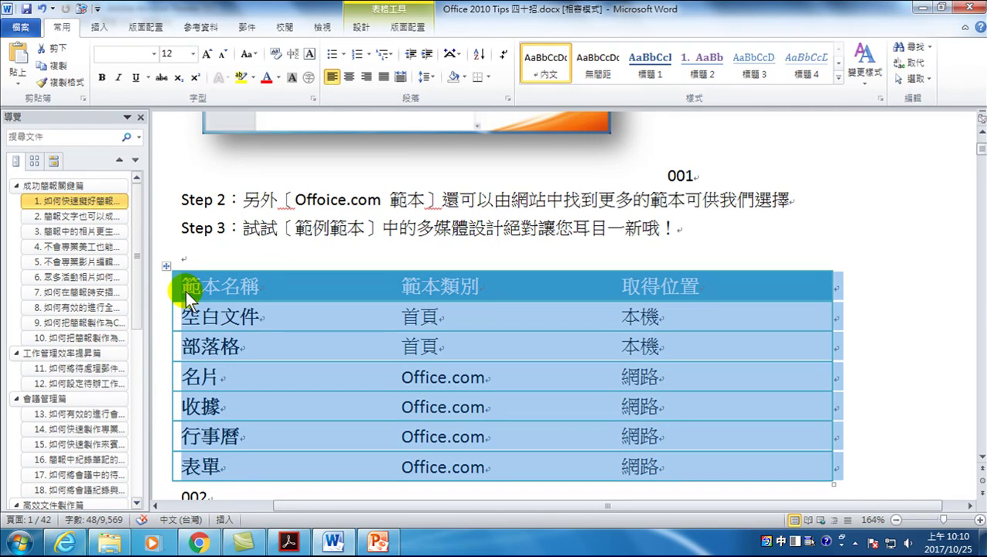
left_click(183, 287)
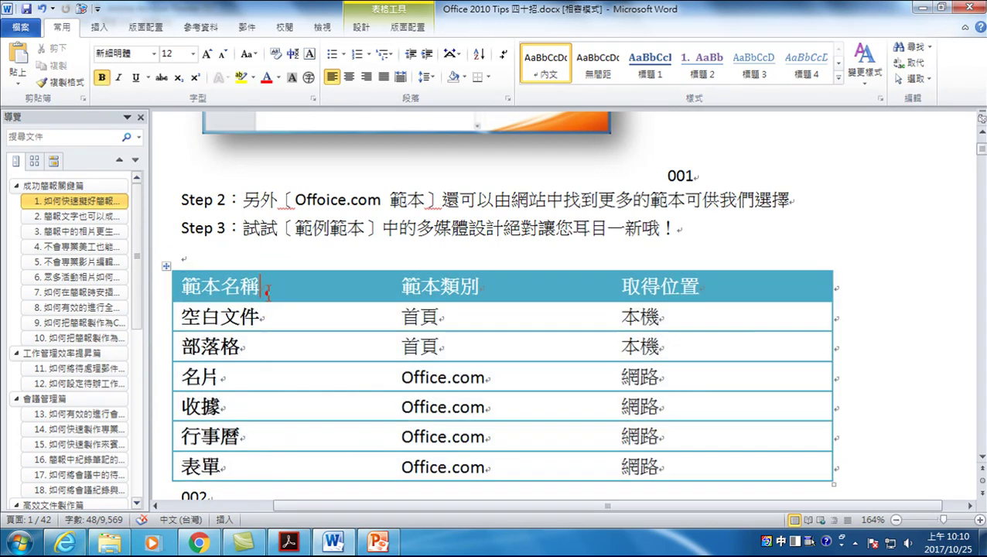
mouse_move(183, 286)
left_mouse_down()
mouse_move(359, 429)
mouse_move(683, 464)
left_mouse_up()
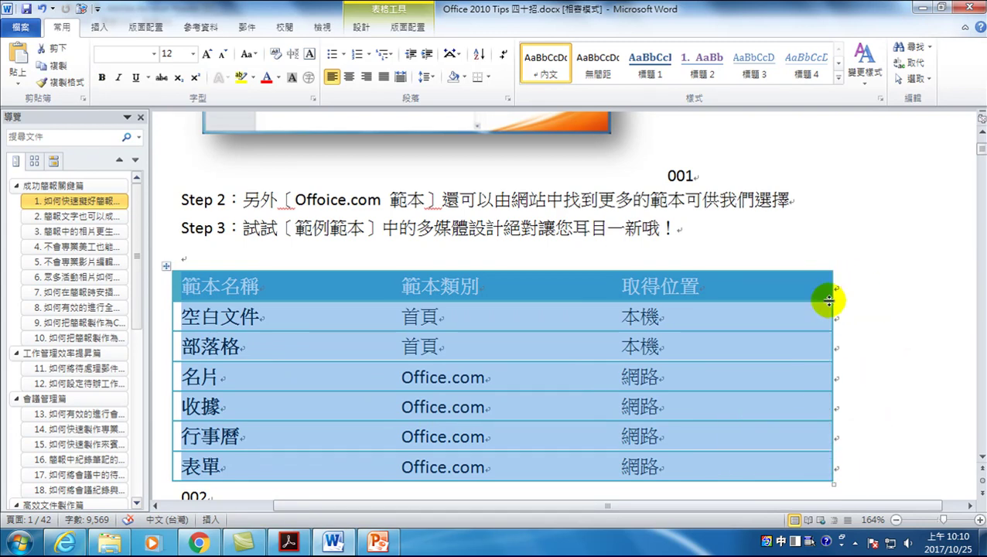
left_click(165, 264)
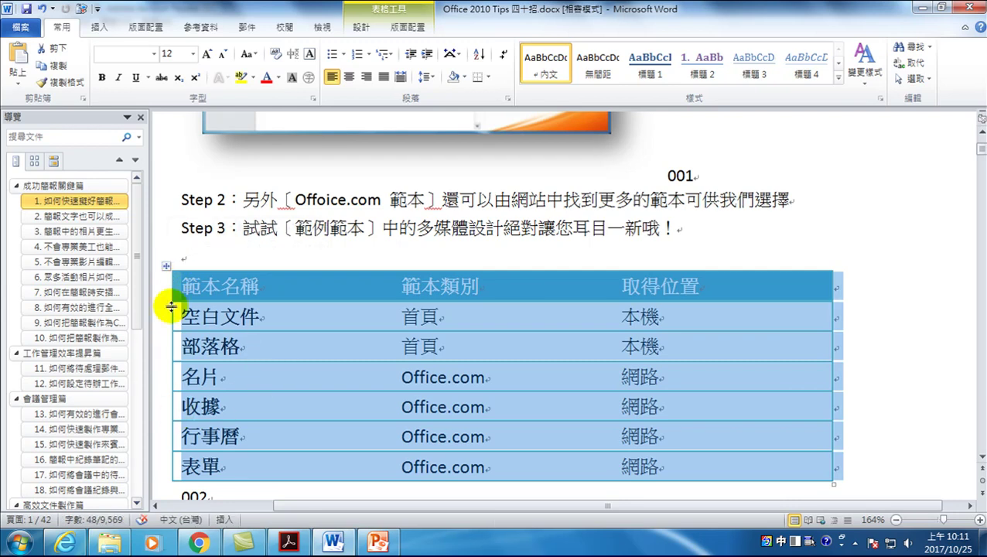
right_click(456, 336)
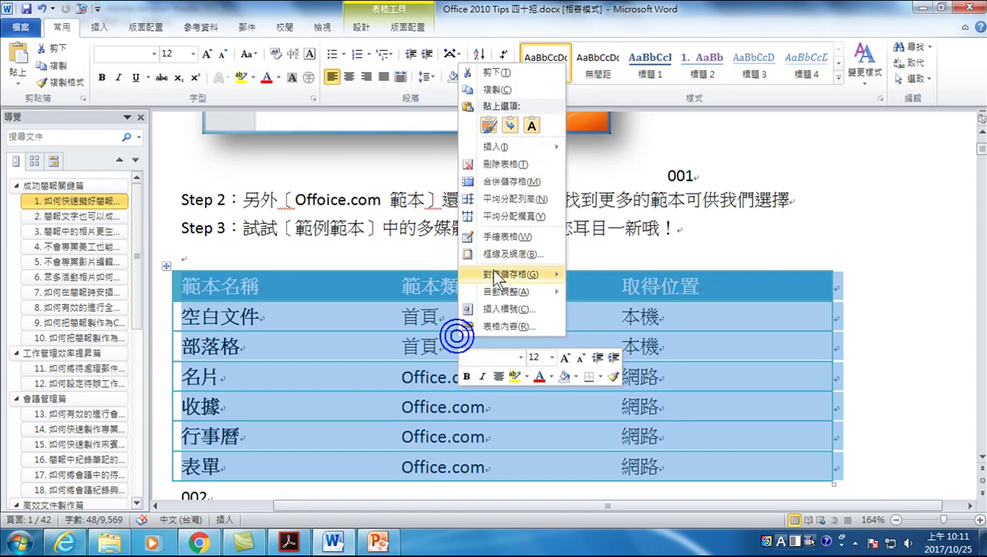
left_click(492, 90)
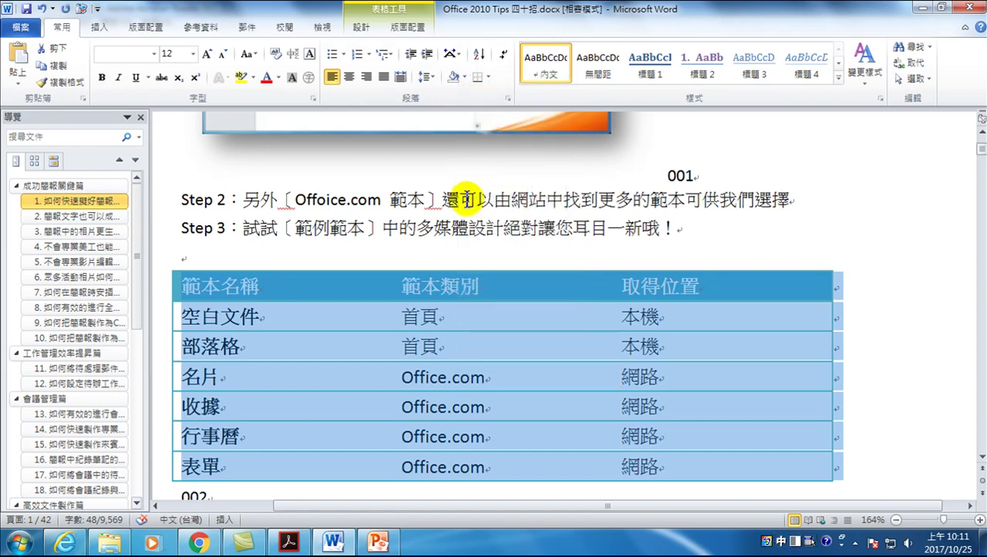
left_click(368, 539)
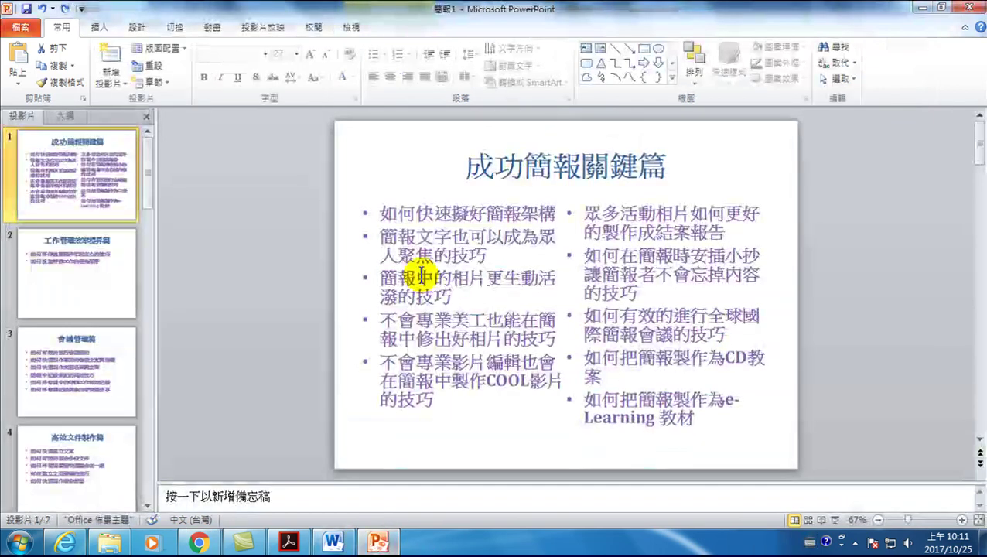
Insert a new blank slide 8 after slide 7 and click into its content placeholder.
scroll(62, 310, "down", 5)
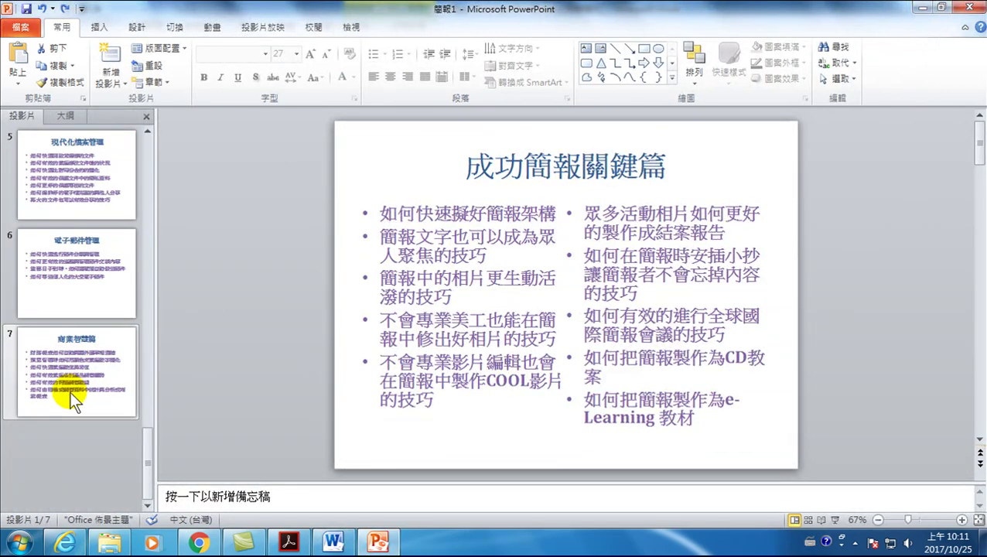
left_click(70, 391)
left_click(107, 62)
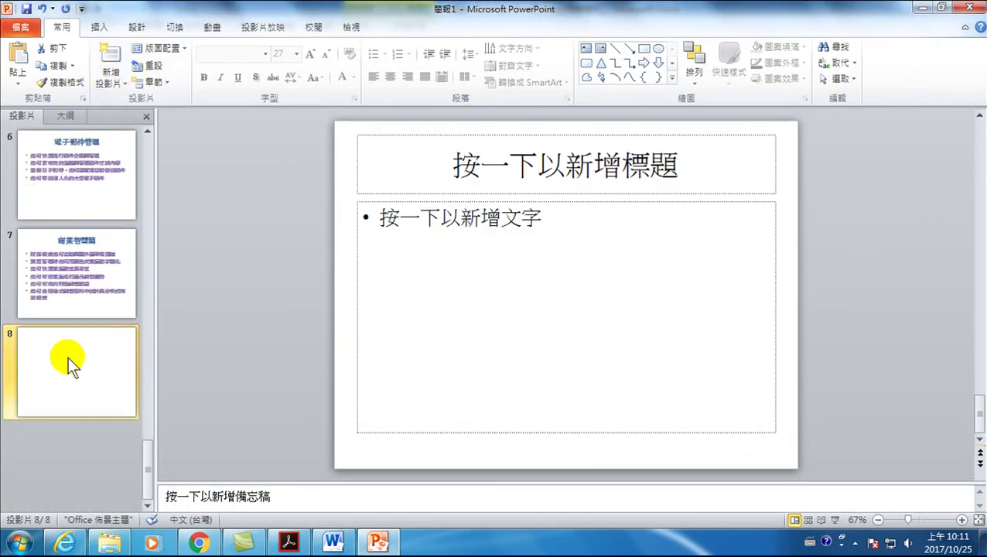
right_click(431, 226)
left_click(390, 221)
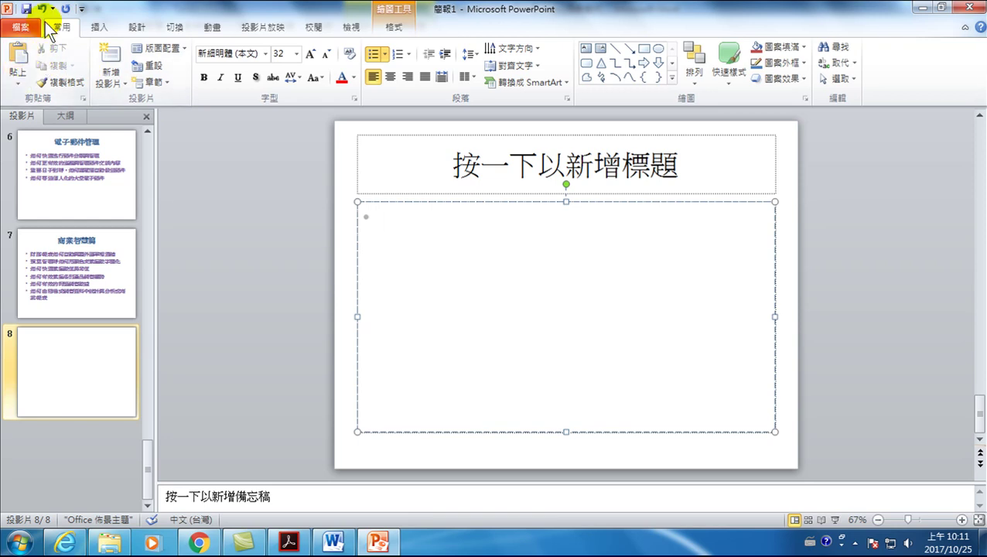
Open the Paste drop-down for slide 8's content placeholder to see the paste options.
left_click(17, 80)
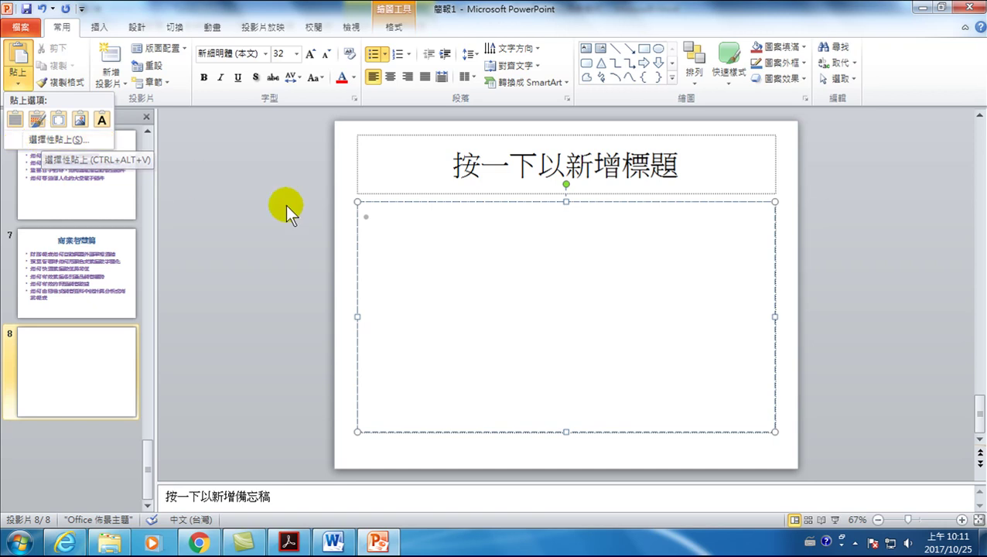
right_click(447, 247)
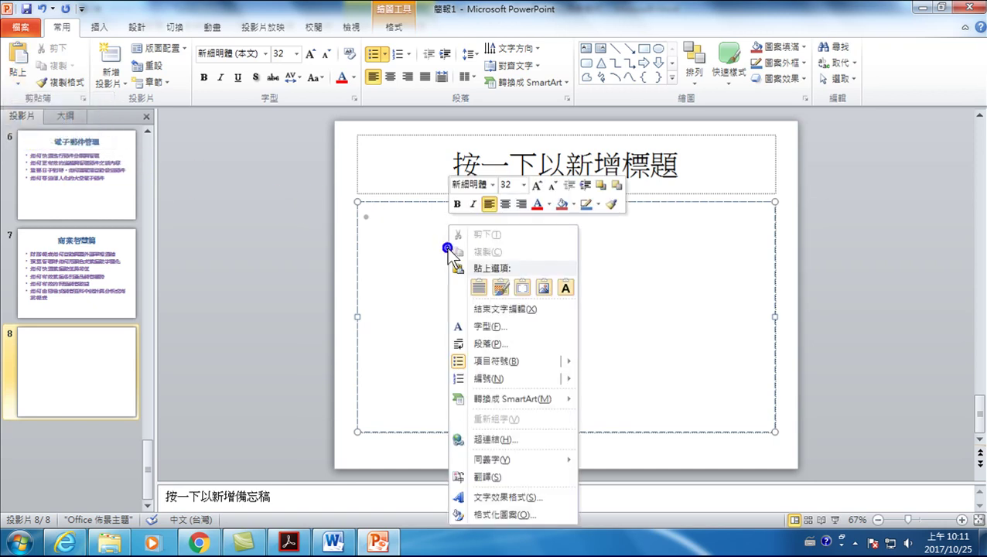
right_click(366, 229)
left_click(660, 309)
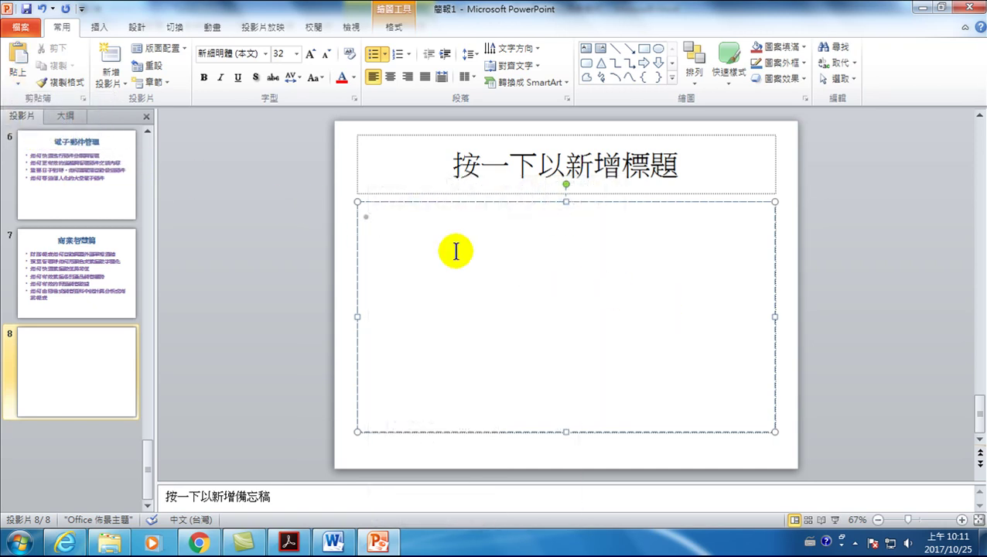
right_click(451, 225)
right_click(382, 221)
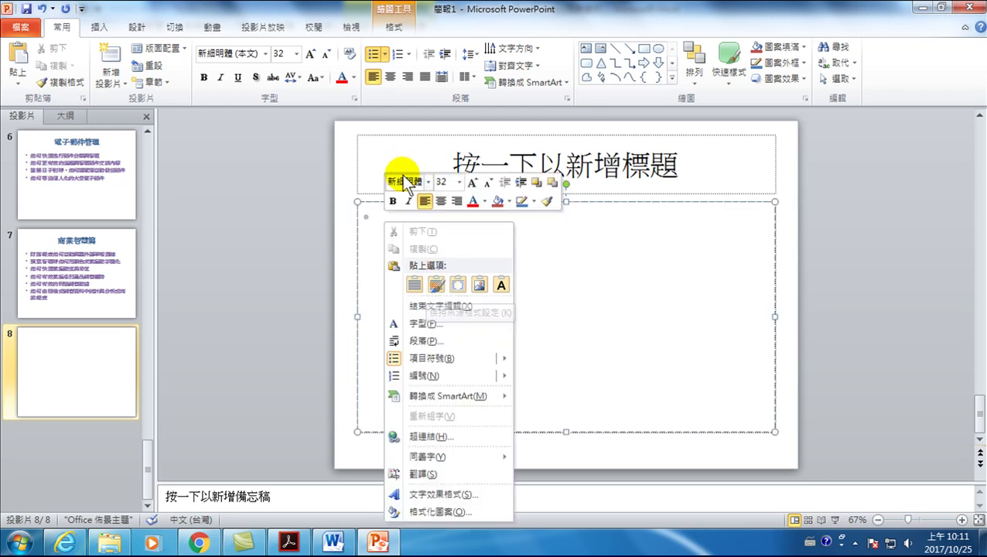
left_click(24, 77)
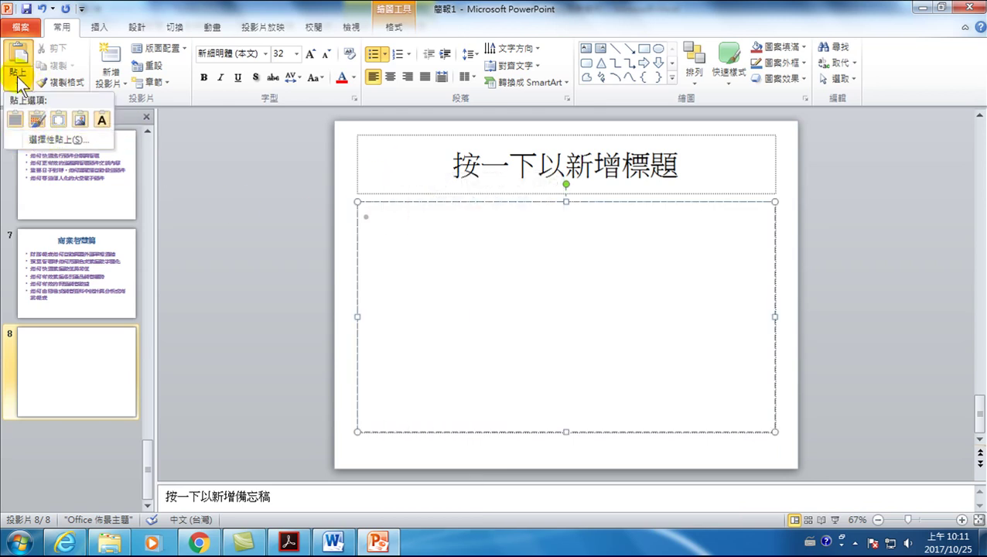
Paste Special the Word table onto slide 8 as a linked object, then return to Word's table.
left_click(45, 141)
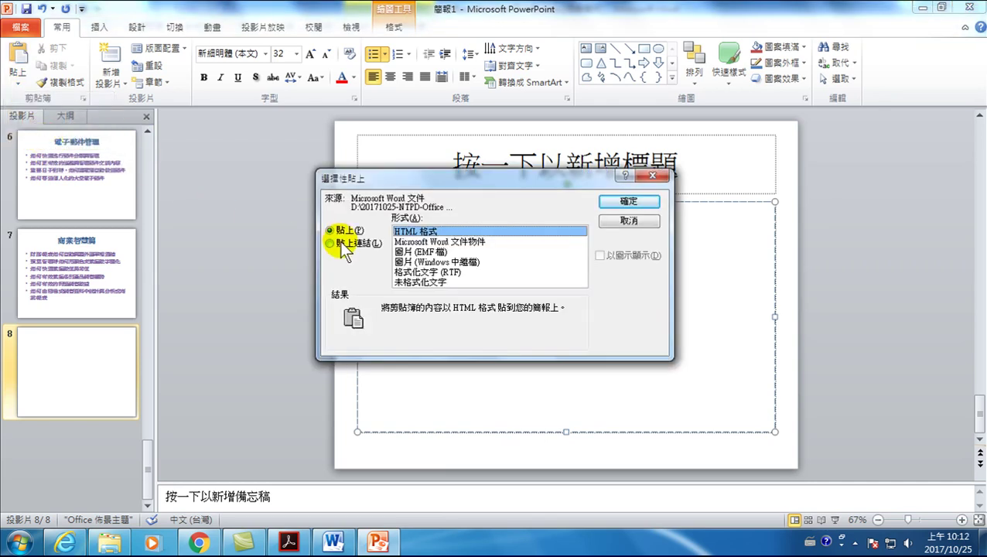
left_click(331, 243)
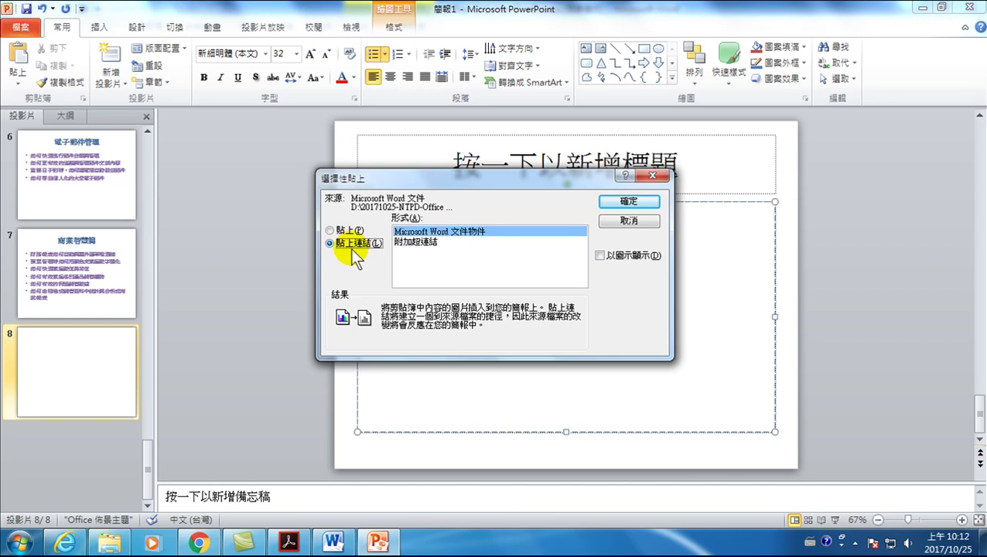
left_click(617, 201)
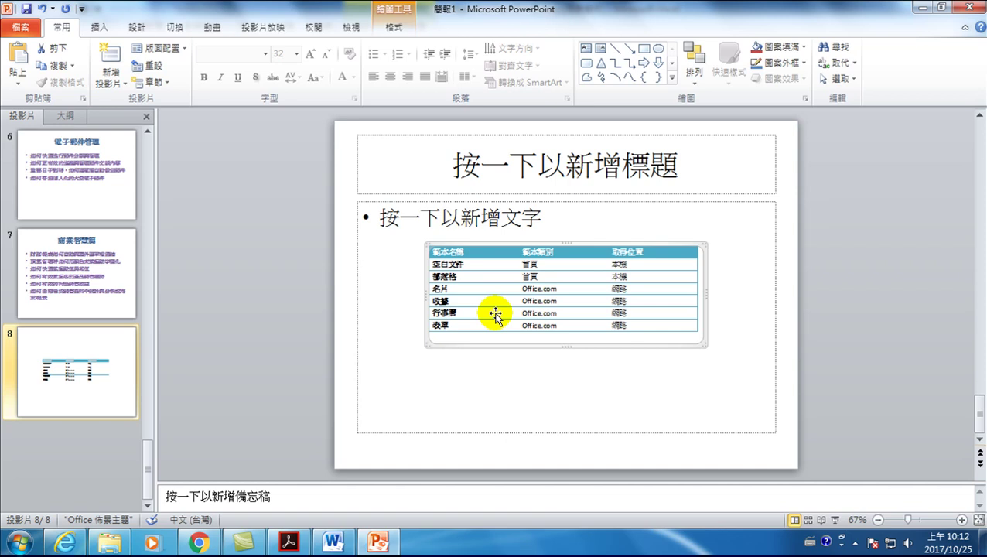
left_click(331, 544)
left_click(333, 378)
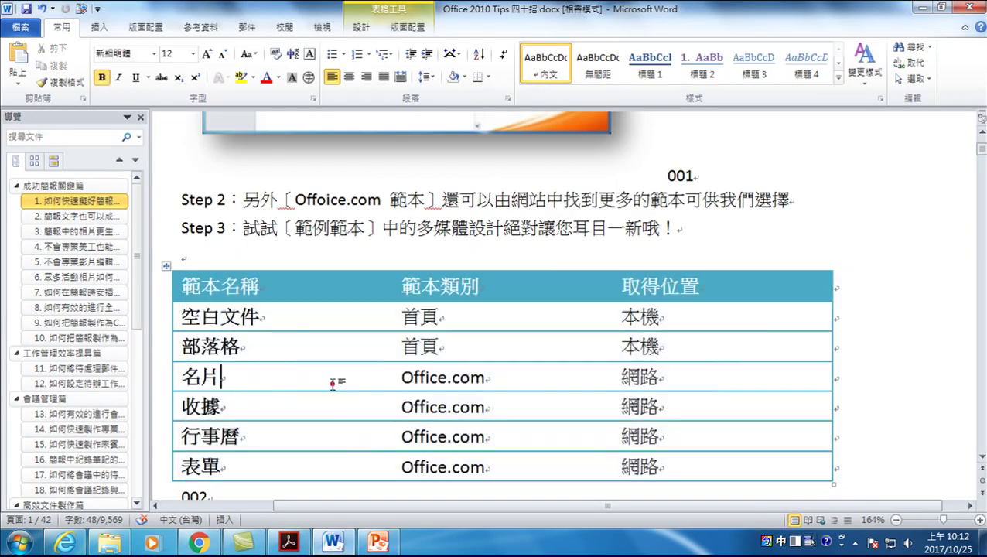
Append 製作 to the 空白文件 cell, remove the stray line, and view slide 8 in PowerPoint.
left_click(261, 317)
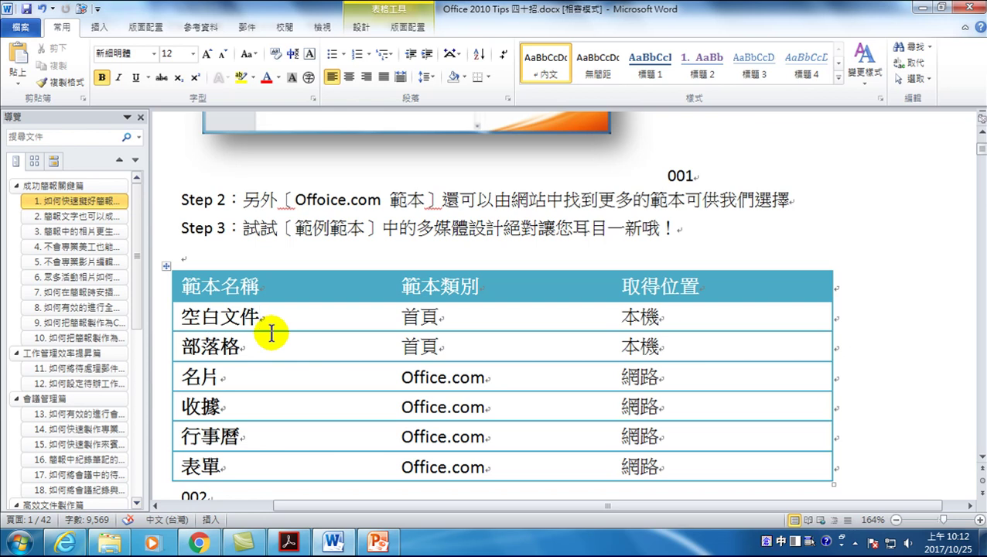
type("製作")
key("Return")
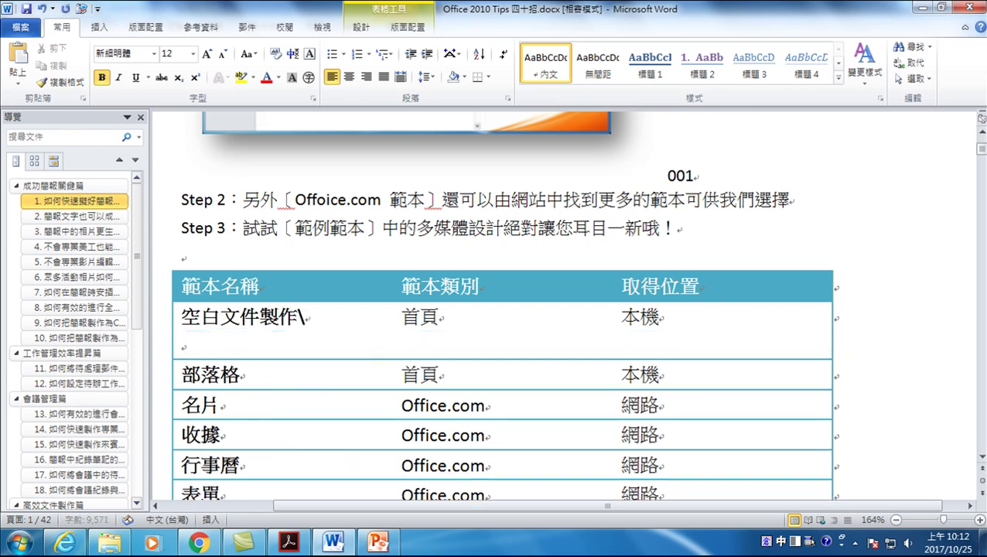
key("BackSpace")
key("BackSpace")
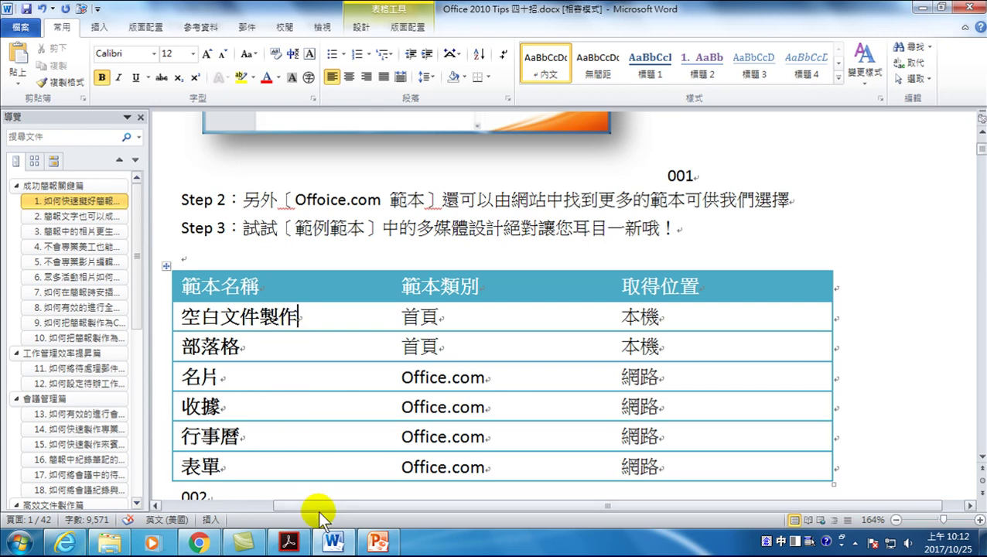
left_click(376, 542)
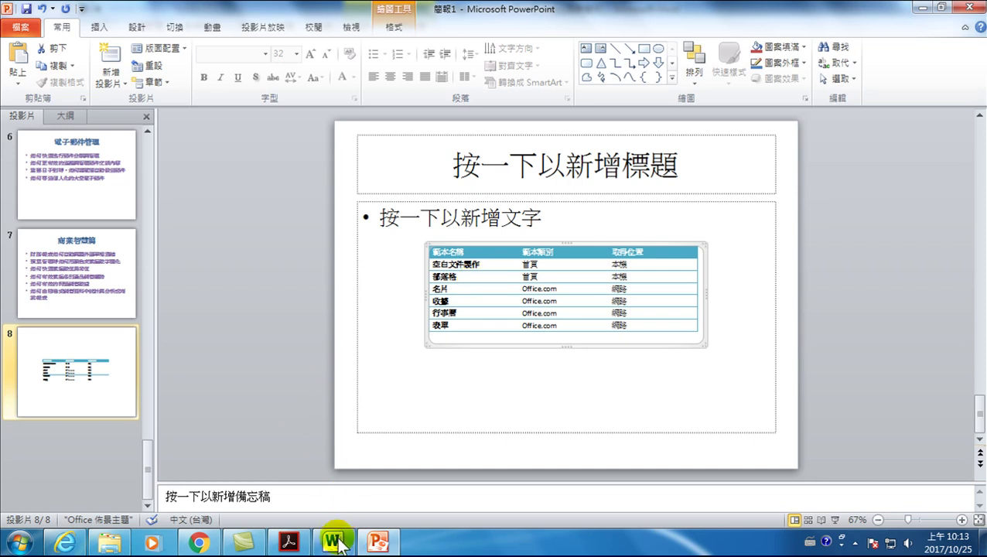
Select the whole updated template table in Word, copy it, and go back to slide 8.
mouse_move(333, 542)
left_click(309, 420)
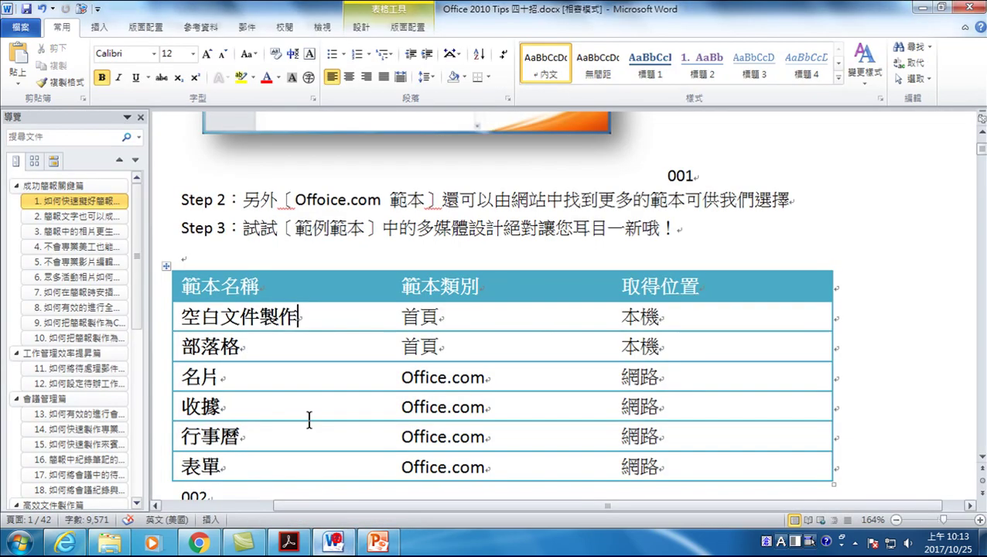
left_click(166, 267)
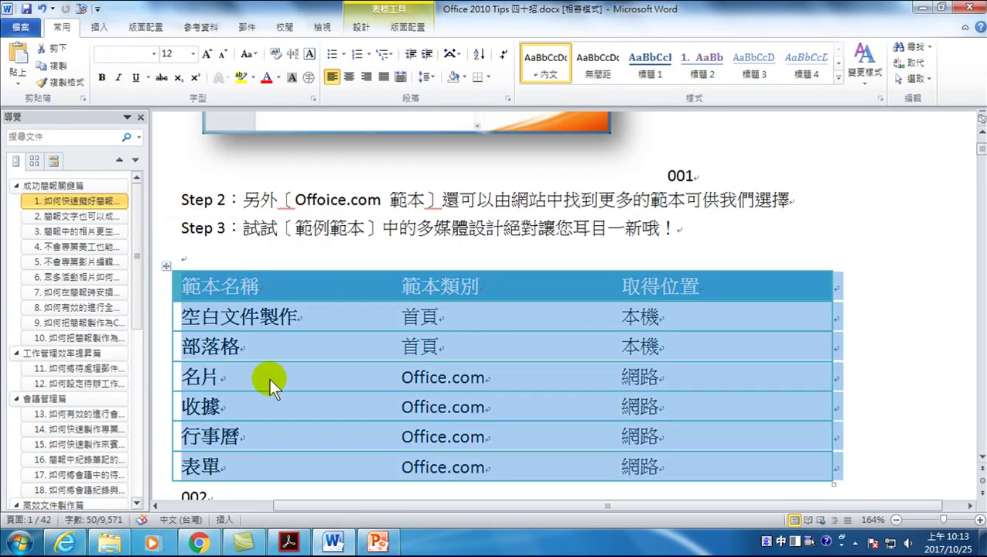
right_click(246, 309)
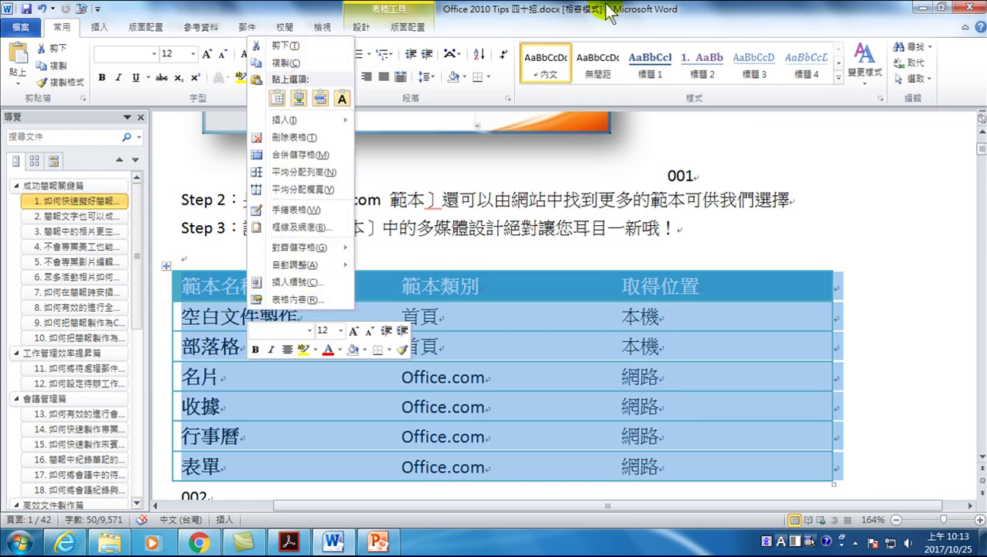
left_click(301, 65)
left_click(375, 540)
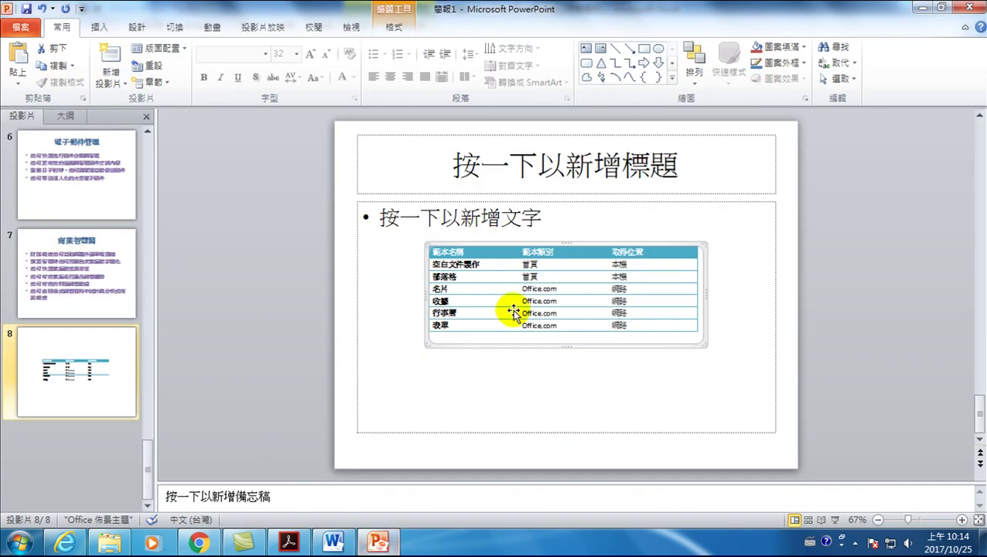
Click into slide 8's content placeholder and open, then close, its paste shortcut menu.
left_click(385, 216)
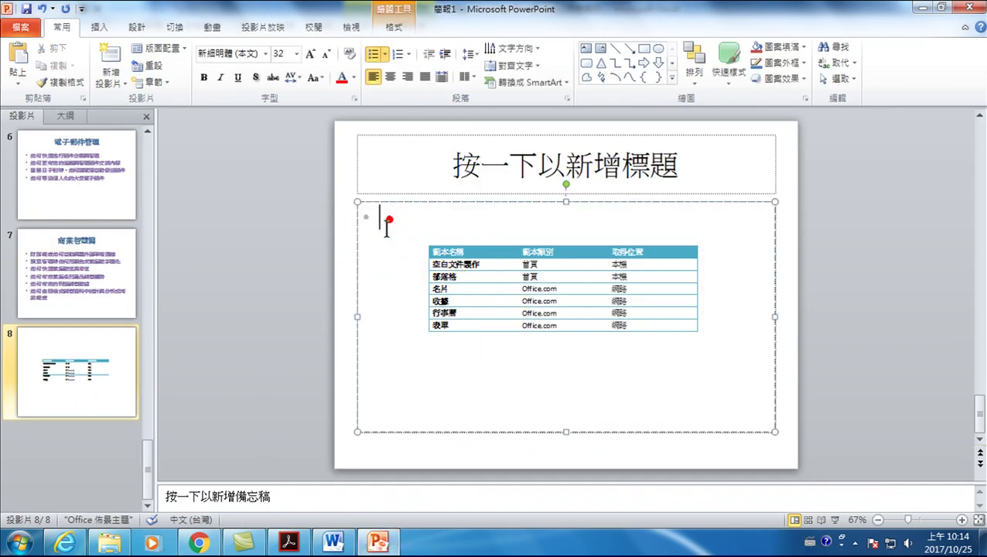
right_click(385, 217)
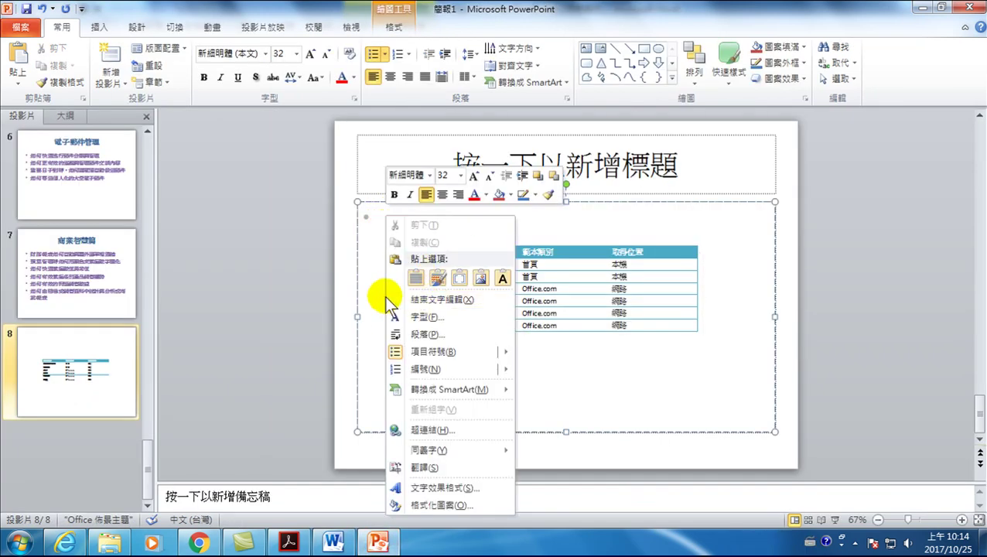
left_click(379, 229)
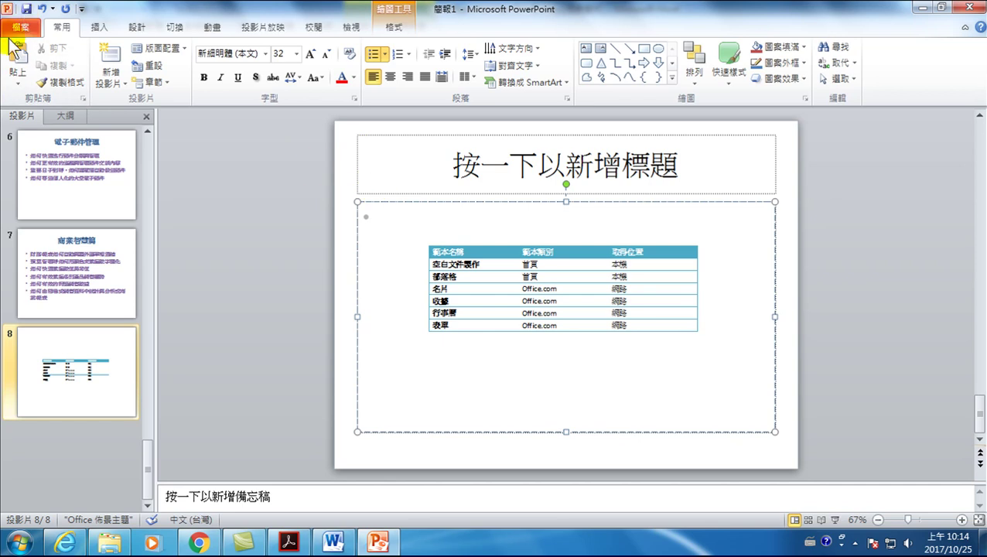
left_click(17, 77)
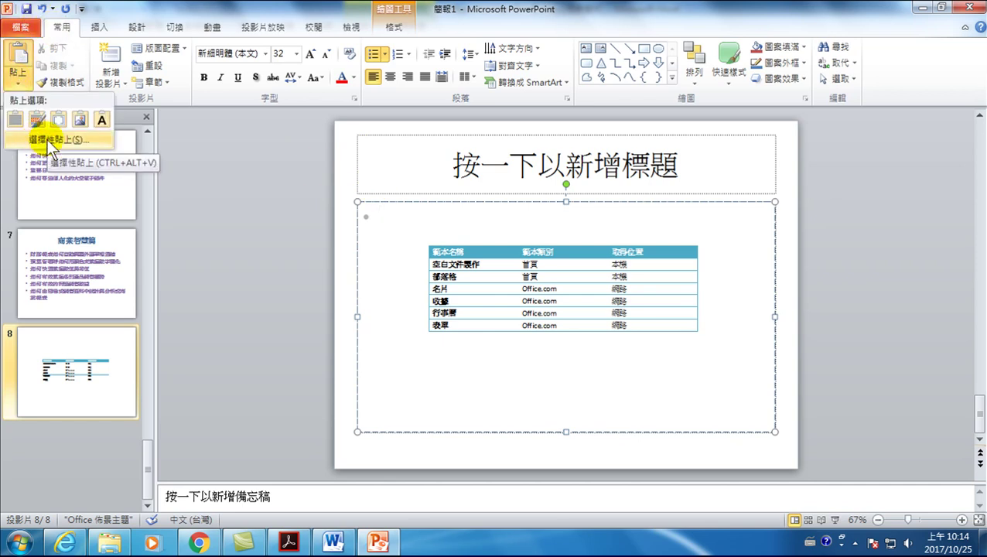
left_click(48, 140)
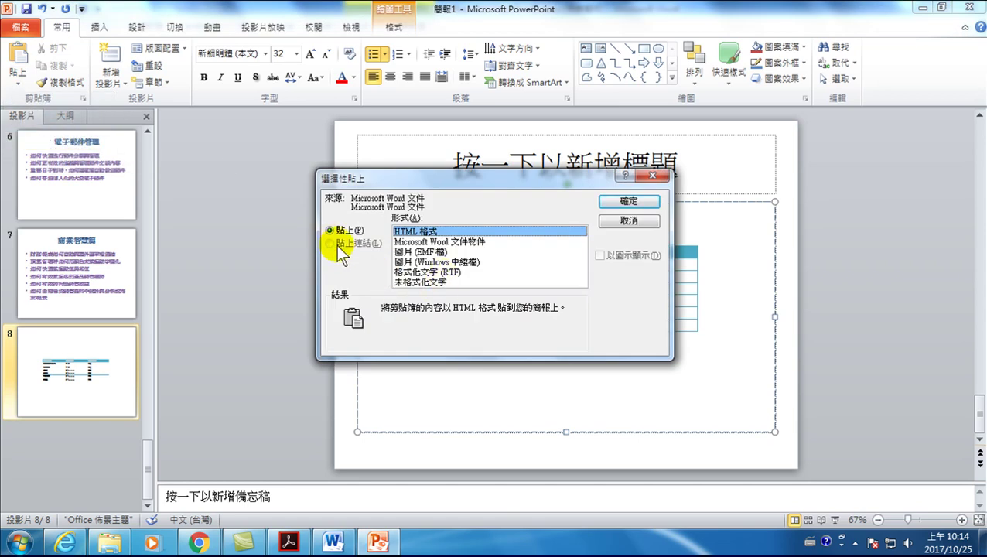
left_click(629, 201)
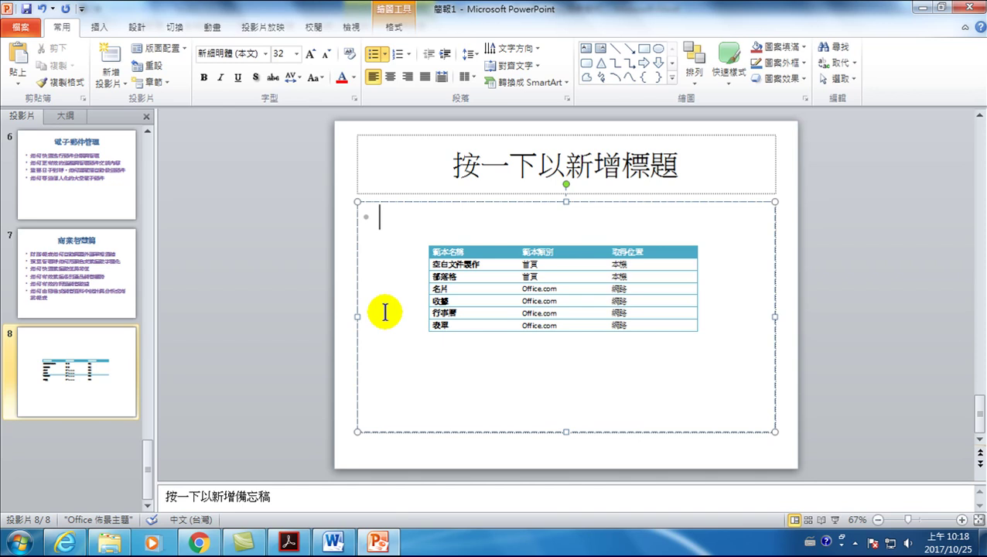
Switch to Word, deselect the template table, and return to slide 8 in PowerPoint.
left_click(333, 541)
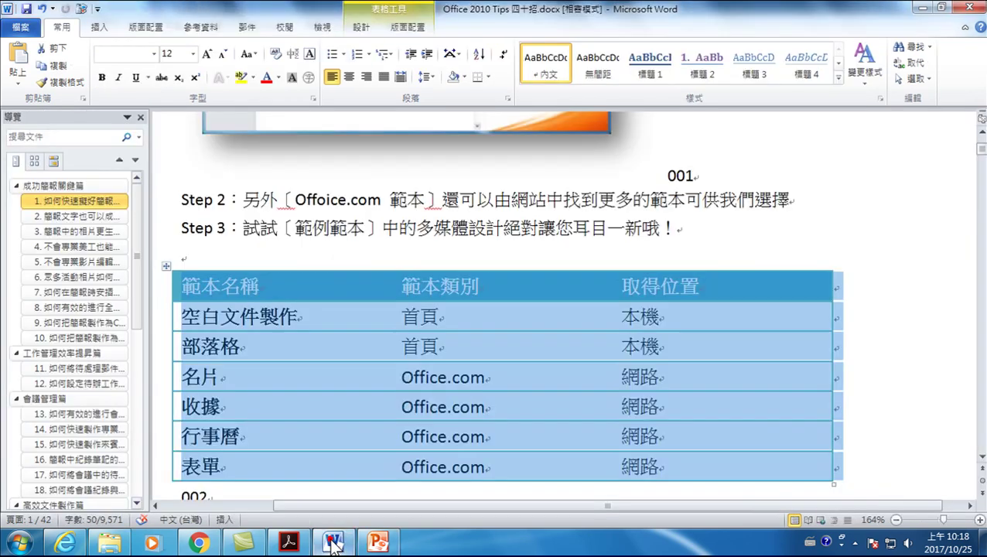
left_click(301, 320)
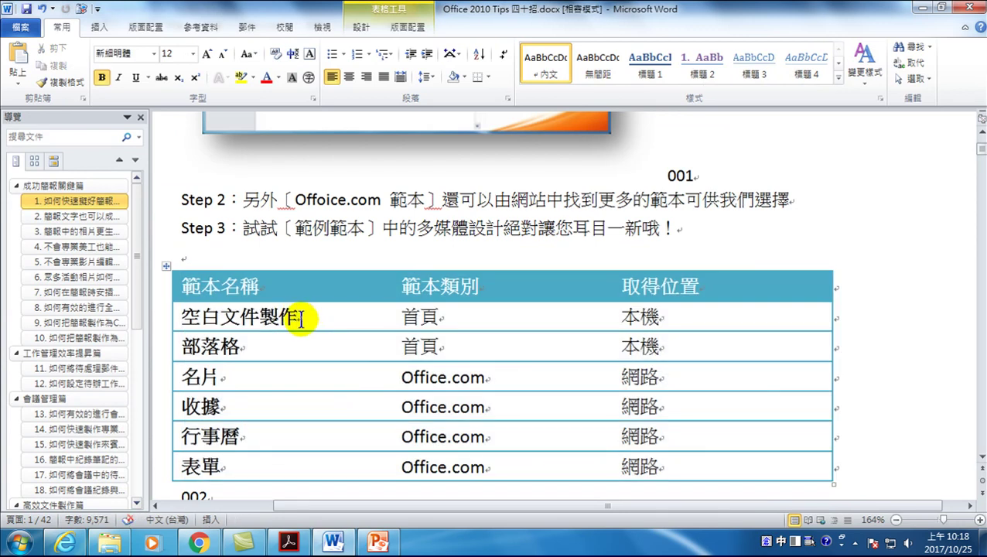
left_click(377, 542)
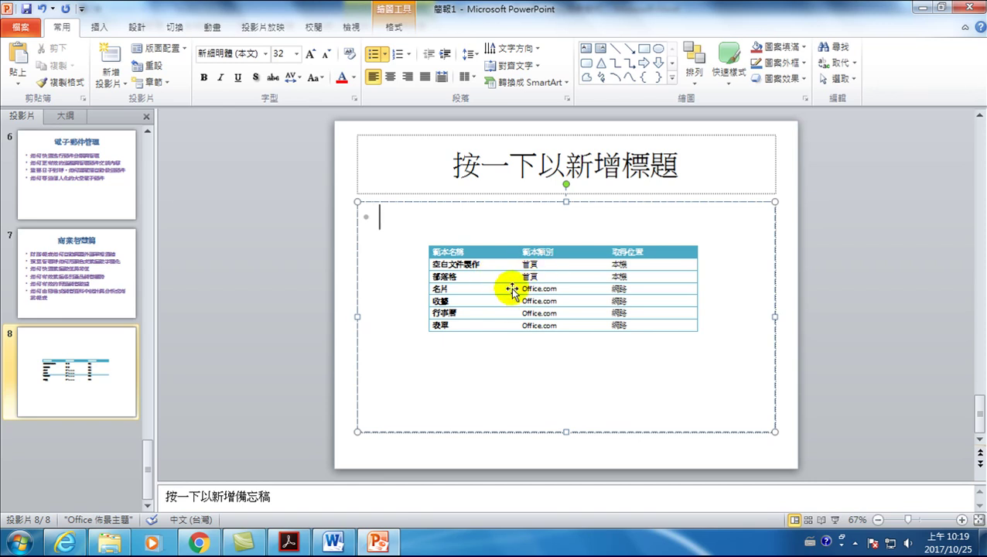
Enlarge slide 8's linked Word table and shift it up and left to fill the content area.
left_click(479, 268)
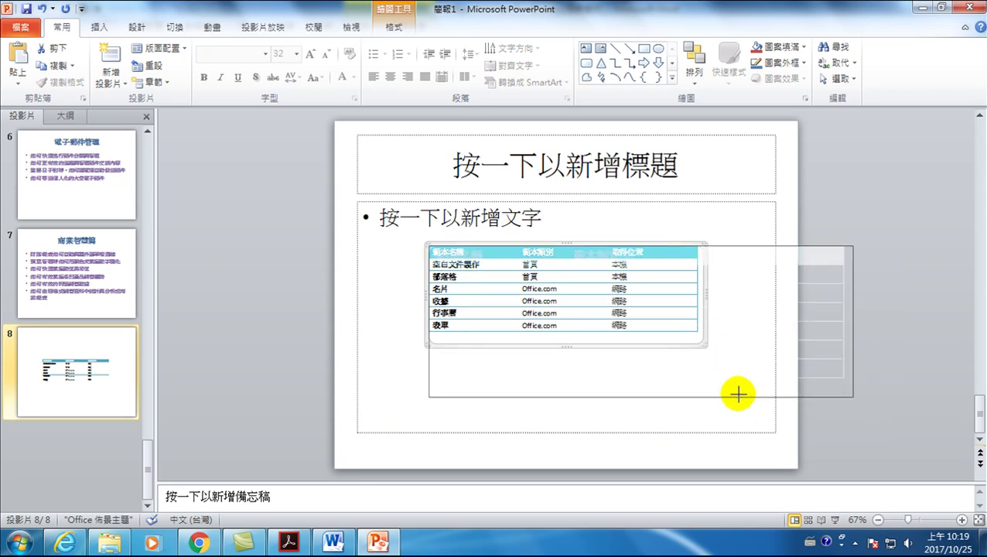
left_click_drag(703, 346, 721, 381)
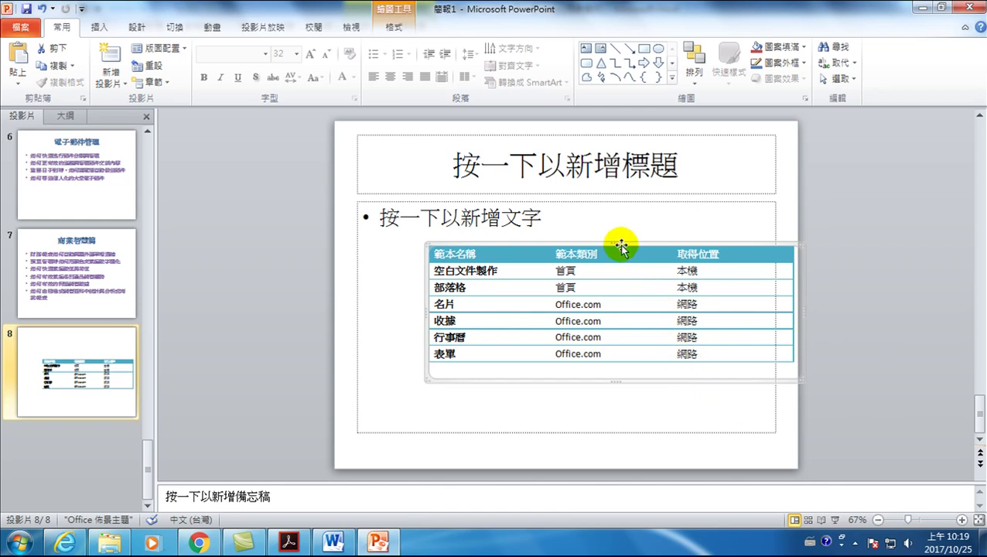
mouse_move(623, 242)
left_mouse_down()
mouse_move(551, 226)
mouse_move(573, 214)
left_mouse_up()
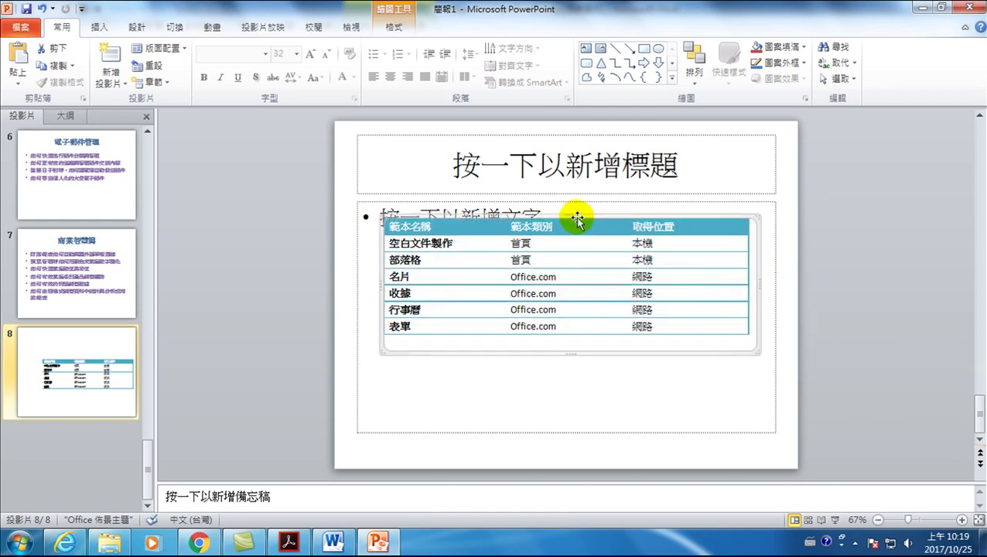
Append '123' after 部落格 in the Word table, then check slide 8 shows 部落格 123.
left_click(334, 542)
left_click(275, 344)
left_click(257, 347)
type("123")
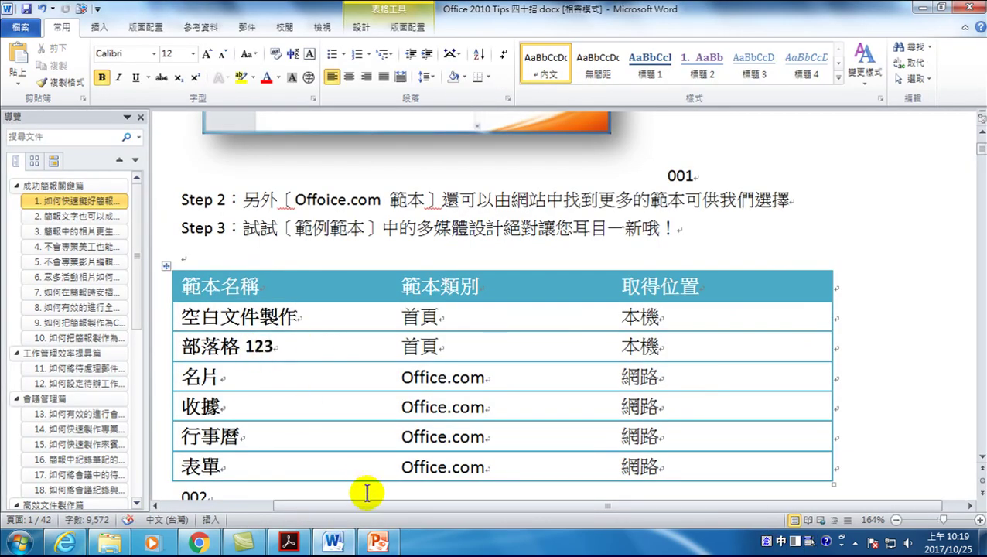
left_click(378, 542)
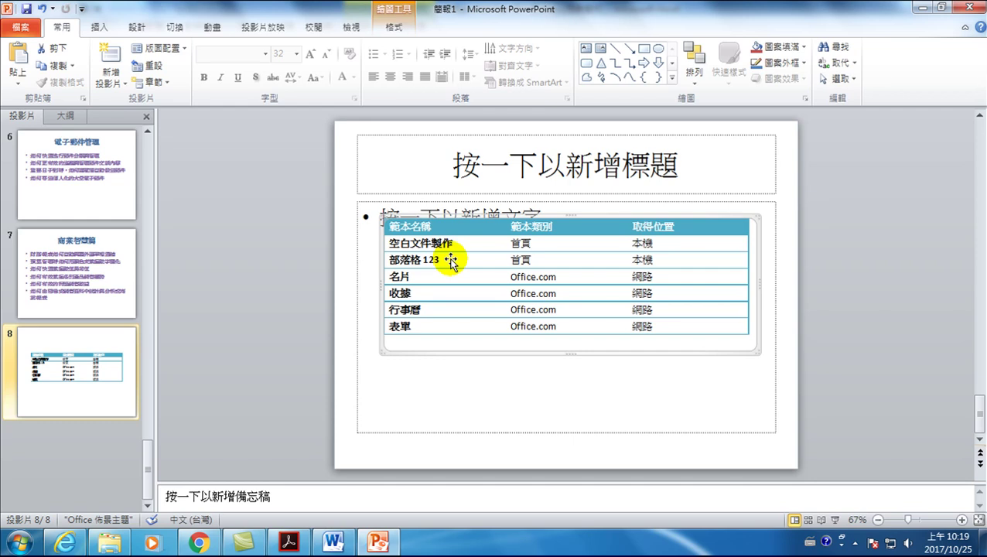
left_click(334, 542)
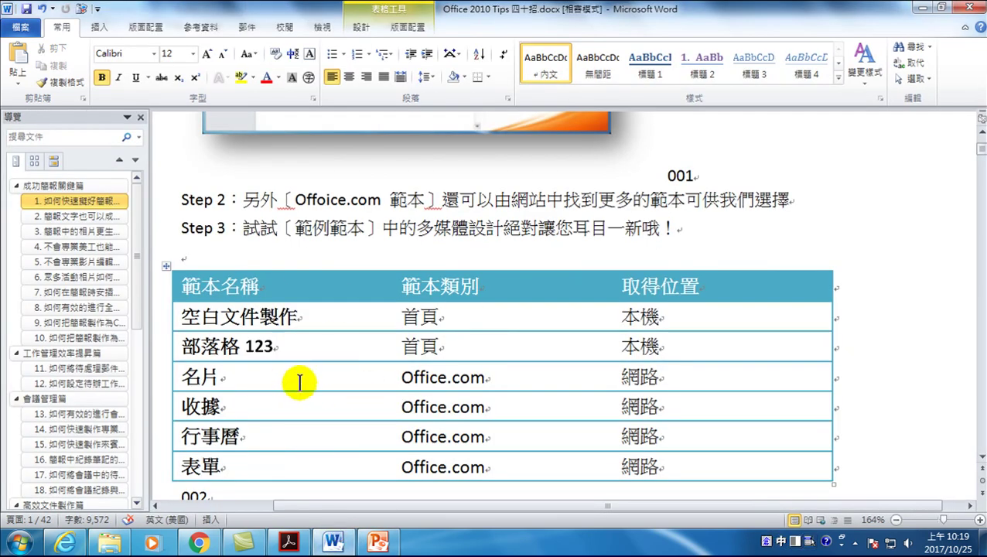
left_click(378, 543)
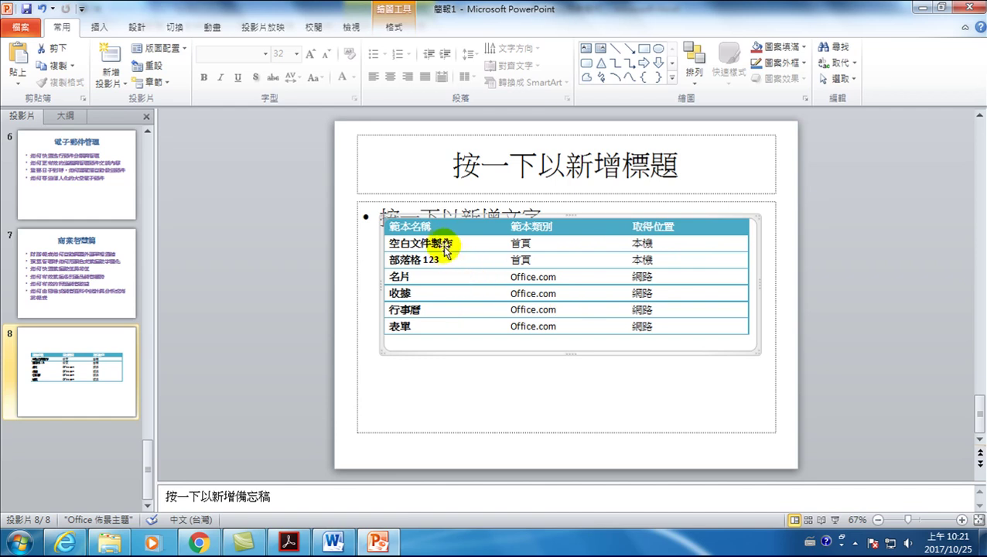
Compare slide 8's linked table with the Word original several times, finishing in Word.
left_click(333, 542)
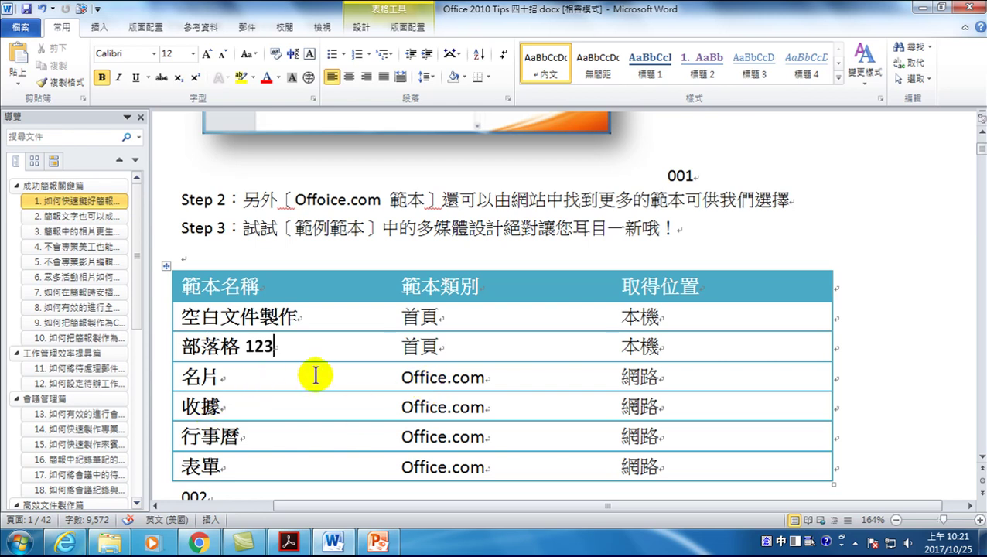
left_click(377, 542)
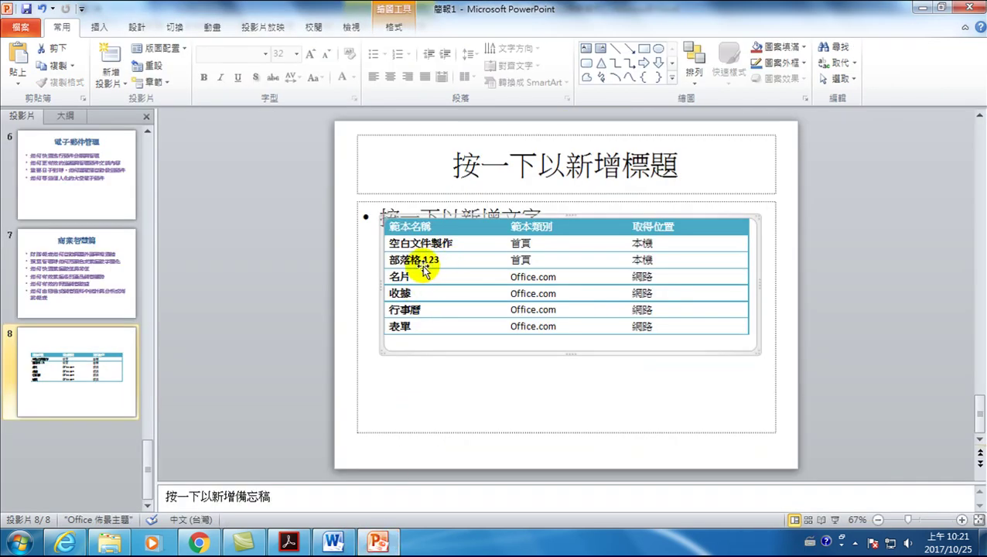
key("alt+Tab")
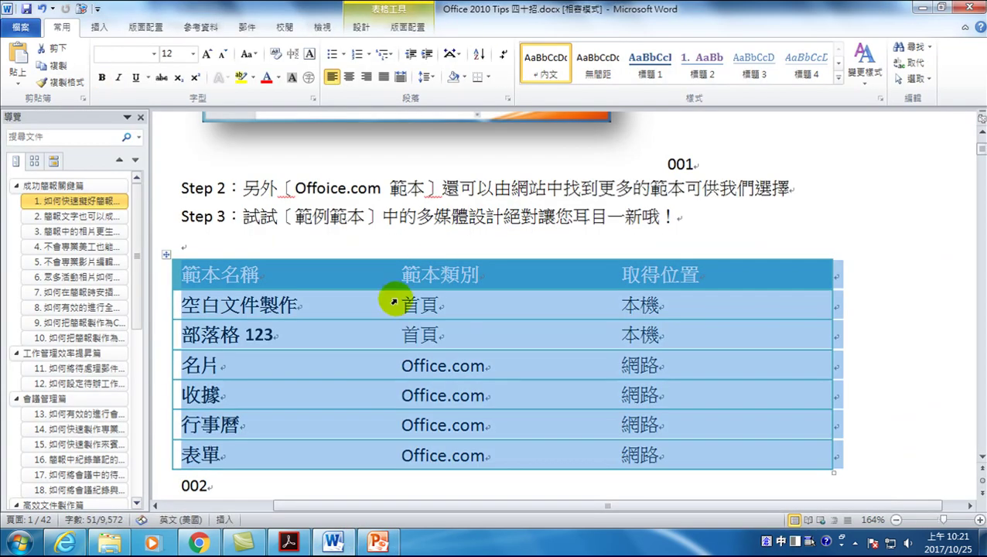
left_click(288, 330)
left_click(378, 542)
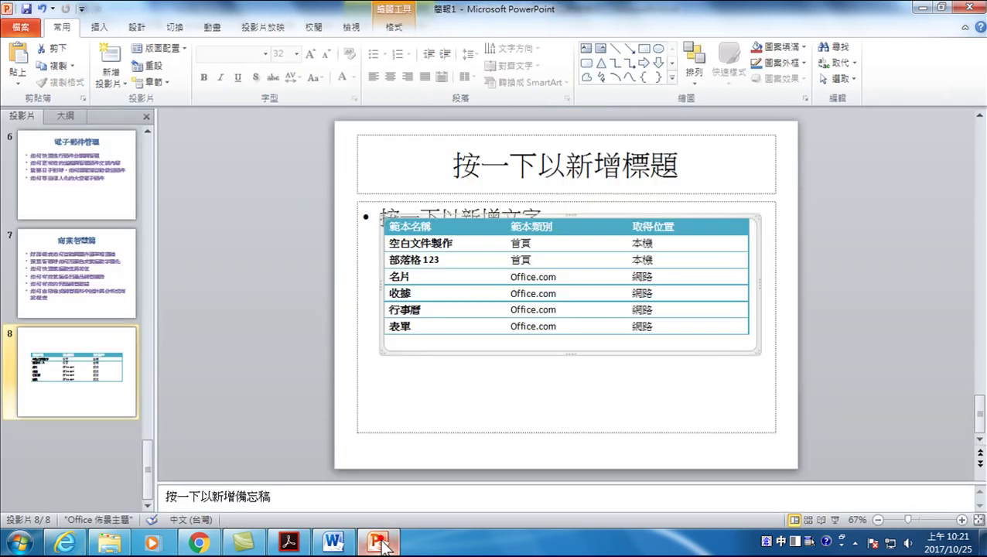
key("alt+Tab")
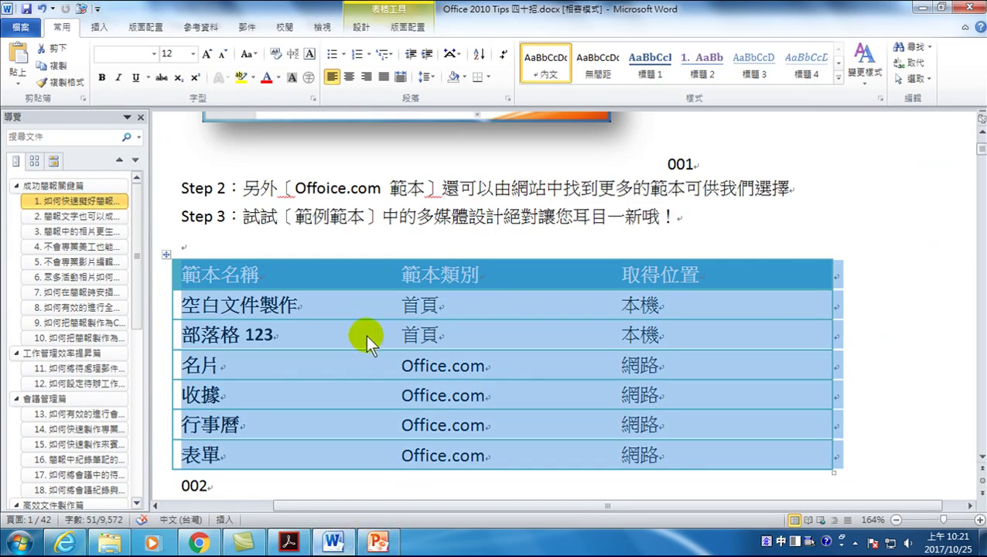
left_click(378, 542)
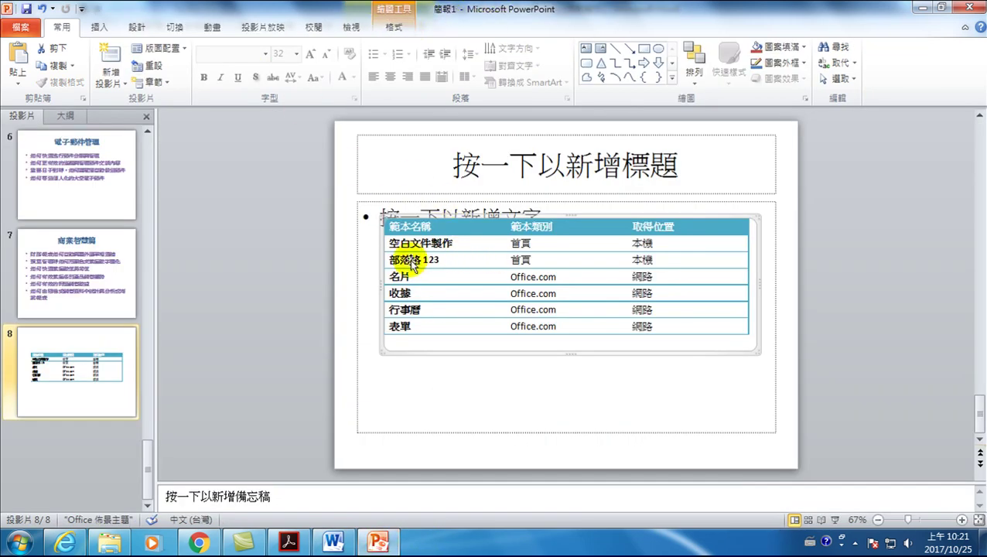
key("alt+Tab")
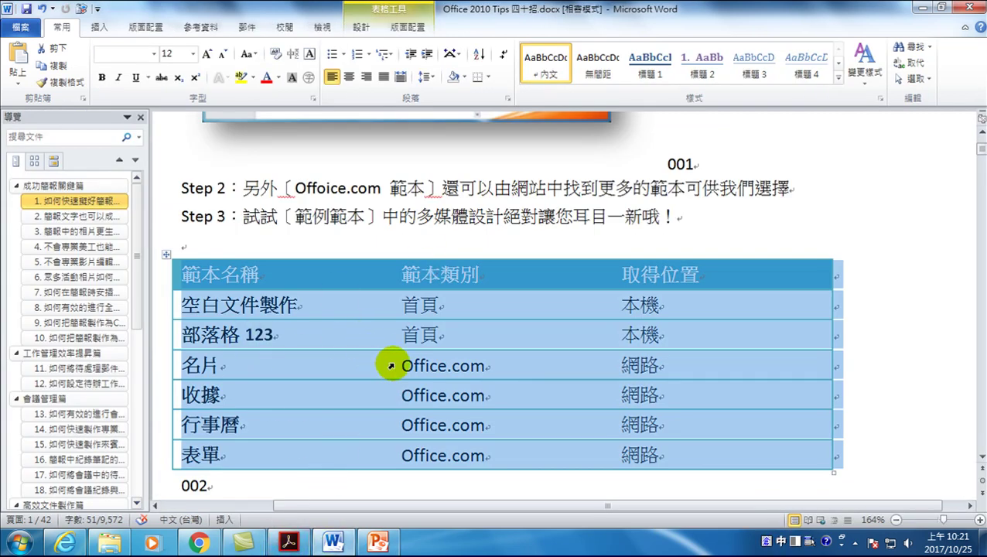
Select the whole template table in Word and copy it with 複製.
left_click(344, 296)
left_click(166, 254)
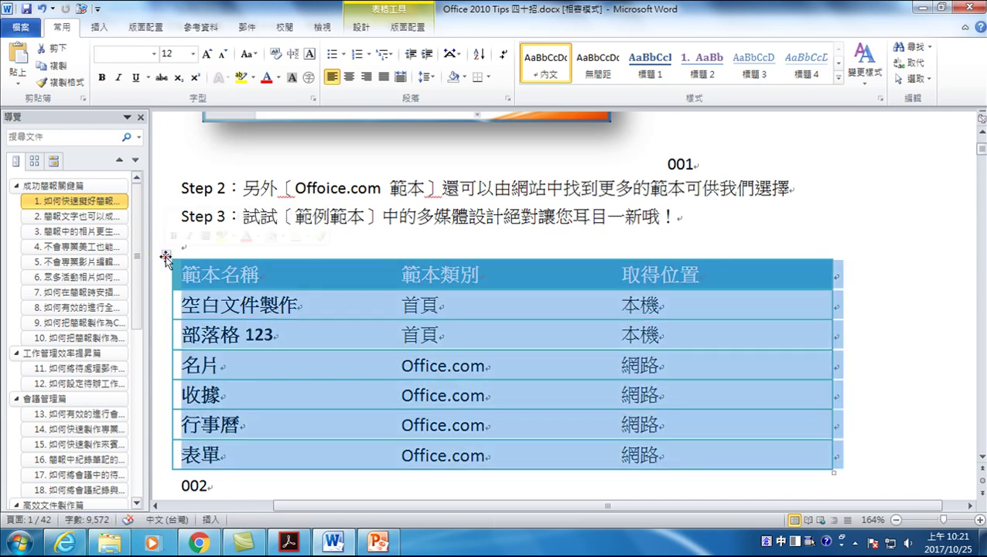
right_click(240, 281)
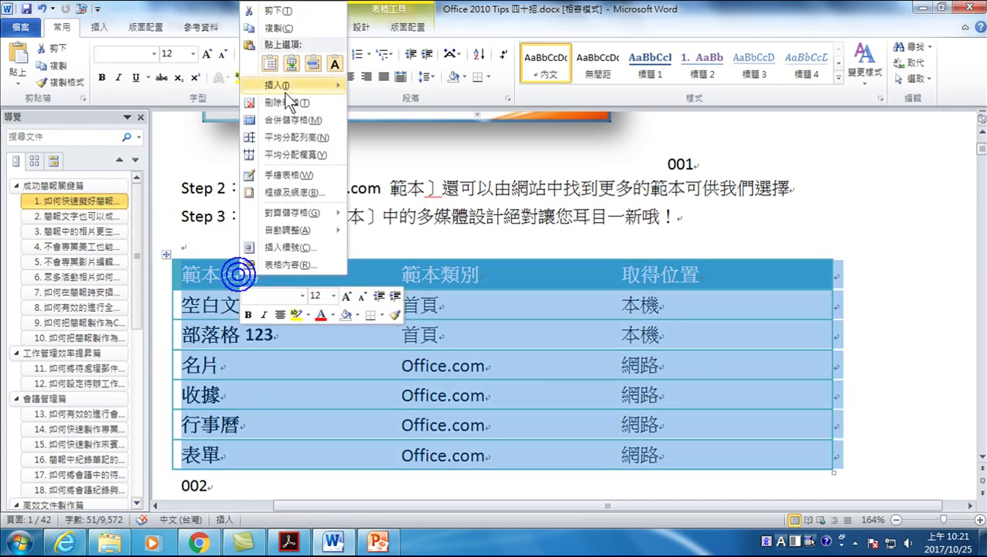
left_click(282, 29)
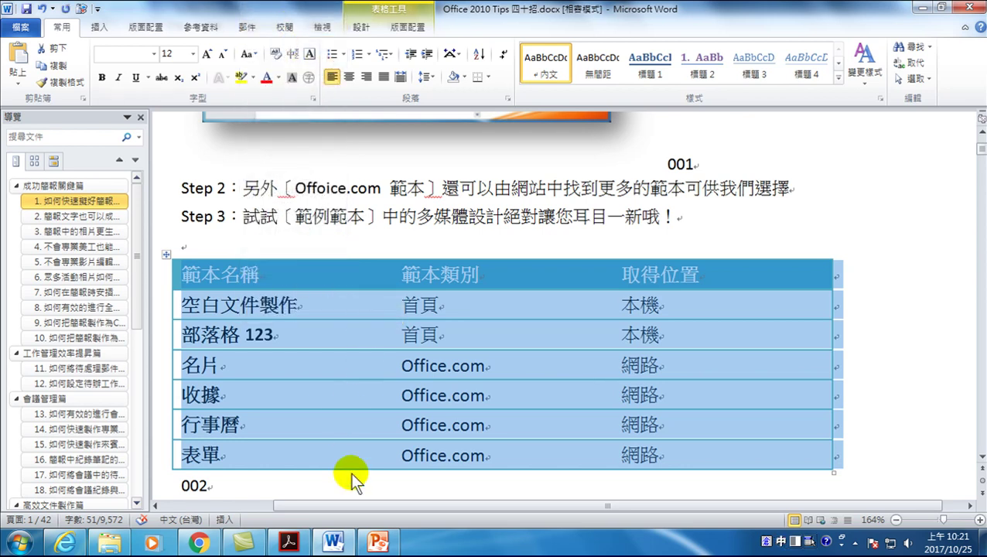
Add a new blank slide 9 after slide 8 in PowerPoint and select its body placeholder.
left_click(377, 544)
left_click(68, 362)
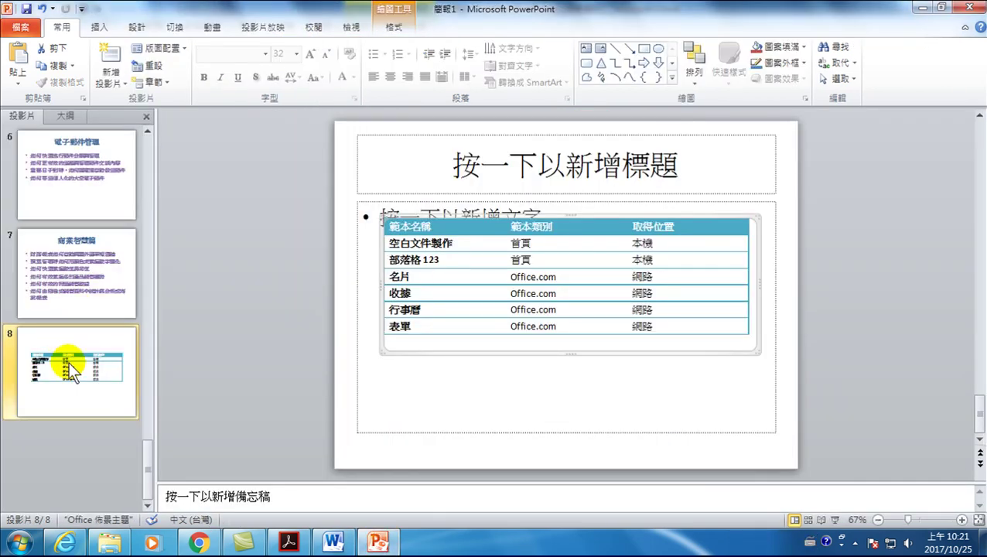
left_click(109, 56)
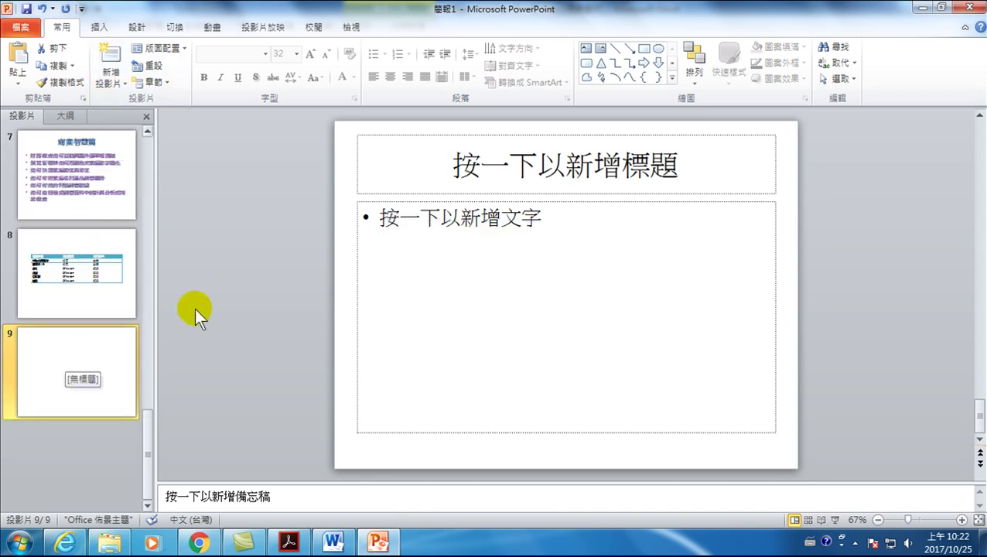
left_click(381, 219)
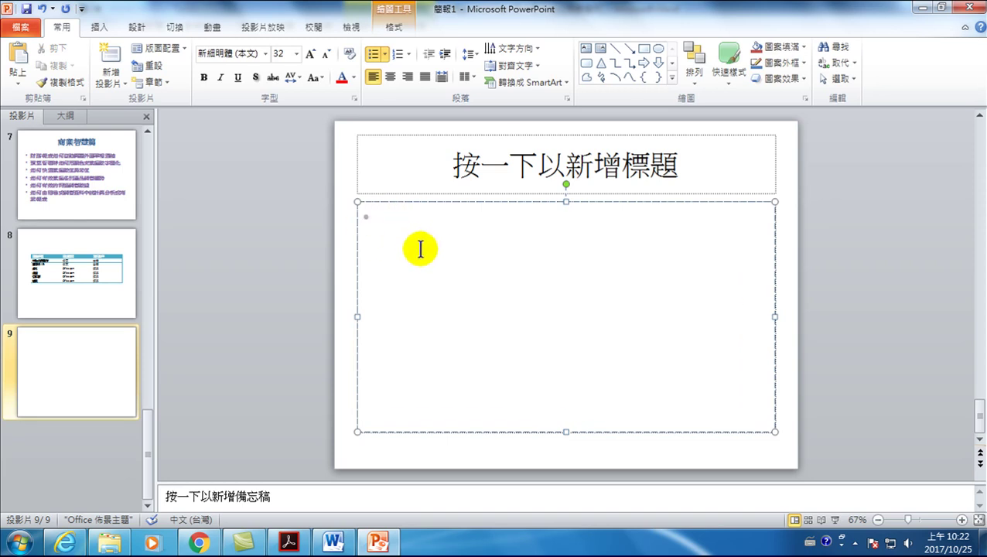
Paste the copied Word table onto slide 9 and open the 貼上 paste options dropdown.
key("ctrl+v")
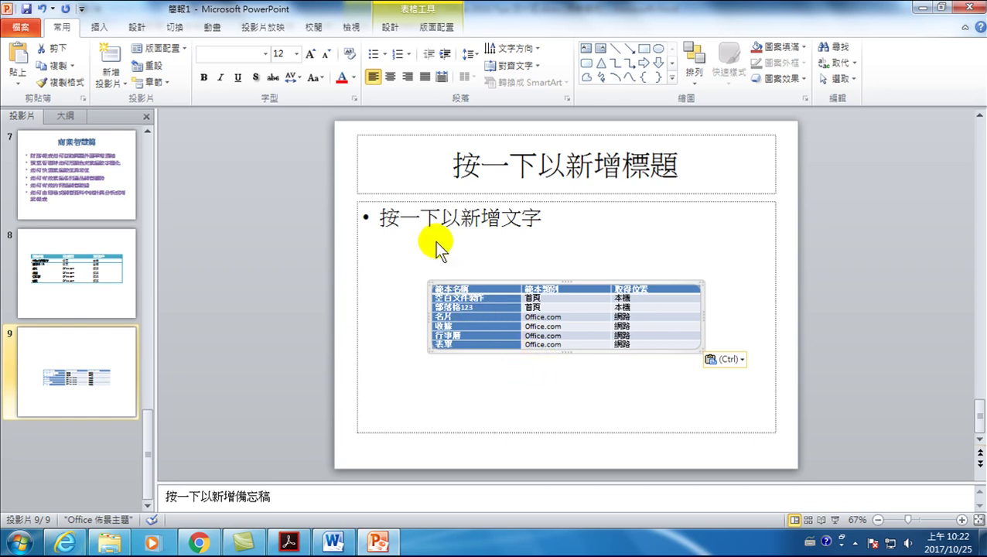
left_click(364, 221)
left_click(399, 232)
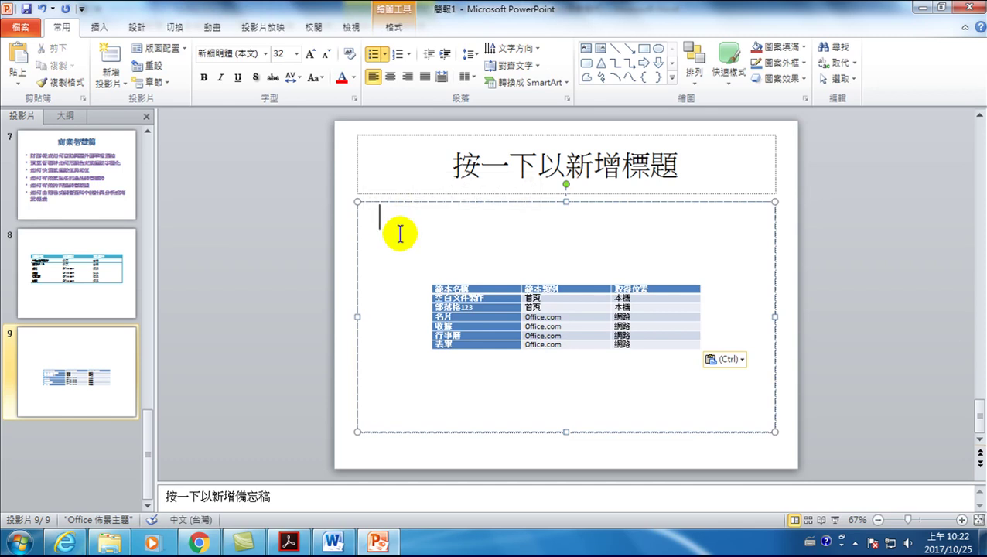
left_click(17, 79)
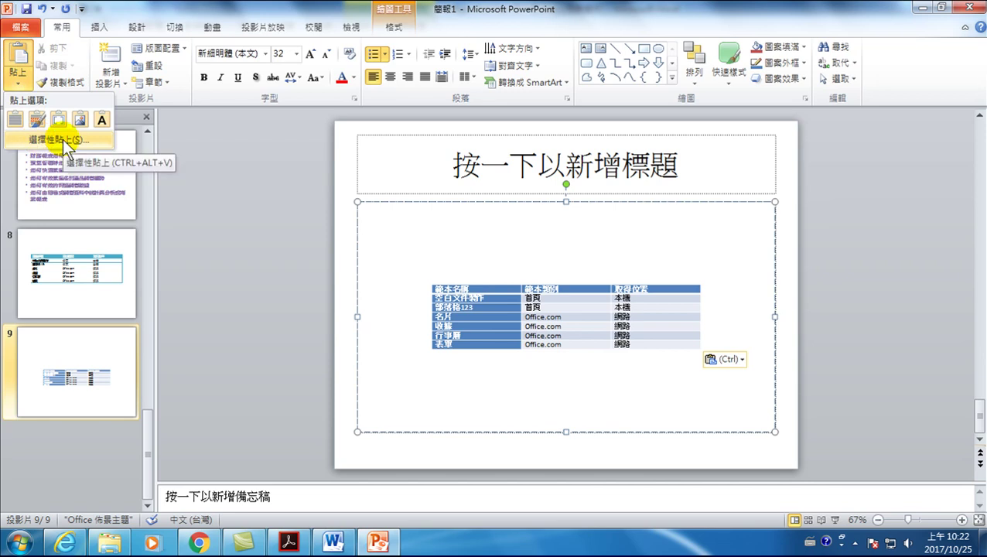
left_click(63, 139)
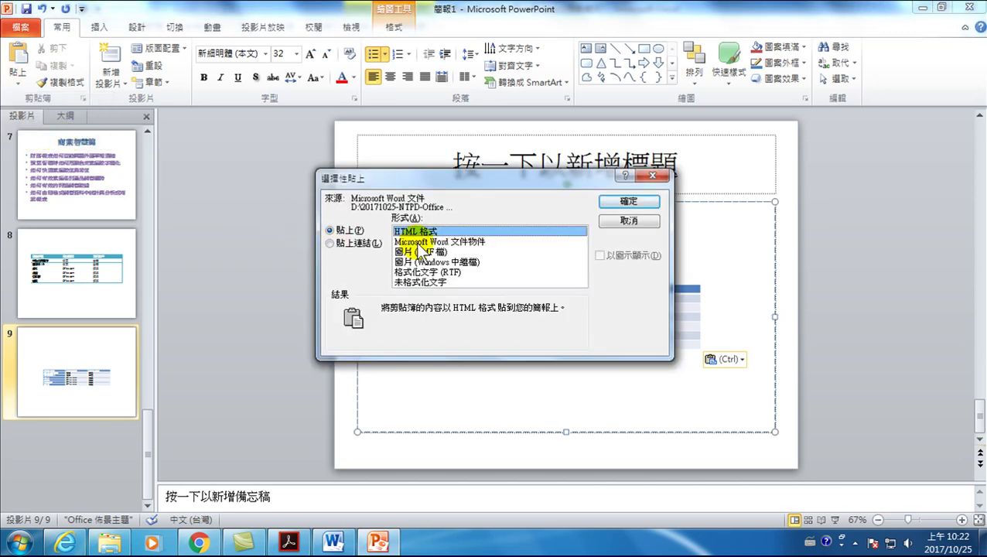
left_click(629, 202)
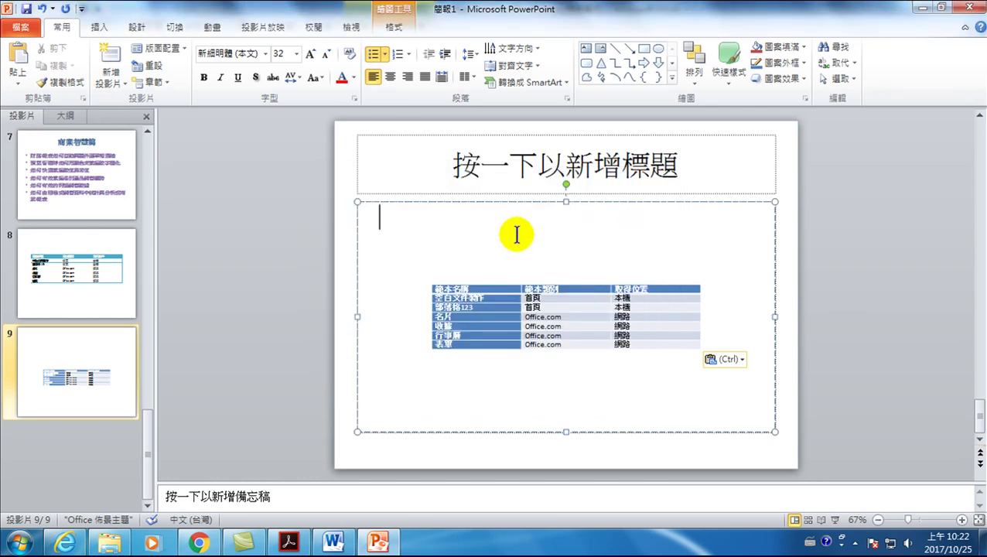